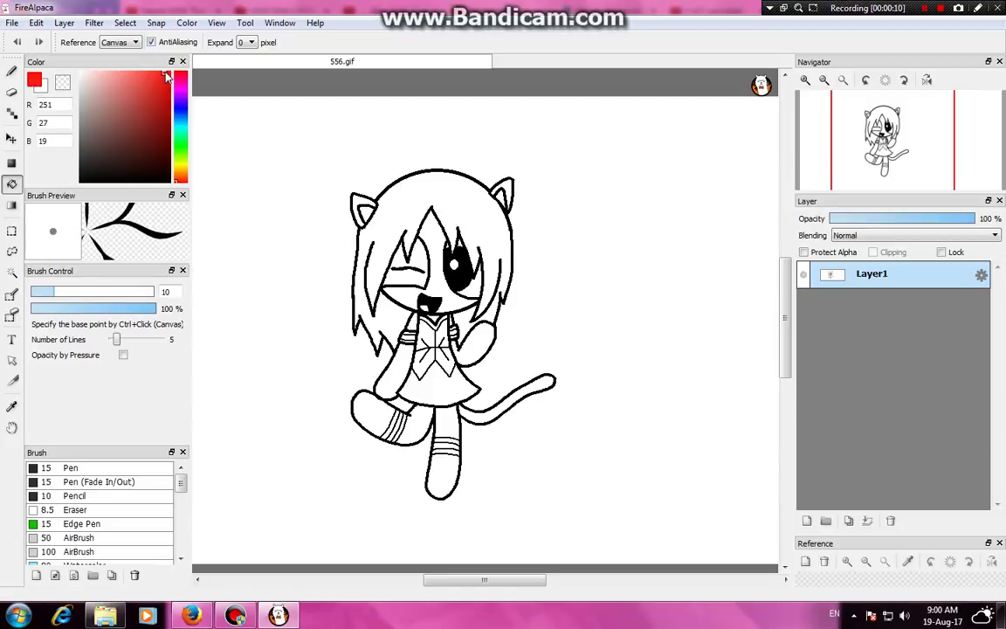
# - Fill the tongue red (RGB 254, 23, 15) and the visible iris areas of the open eye bright blue (RGB 15, 195, 254)
pyautogui.click(424, 306)
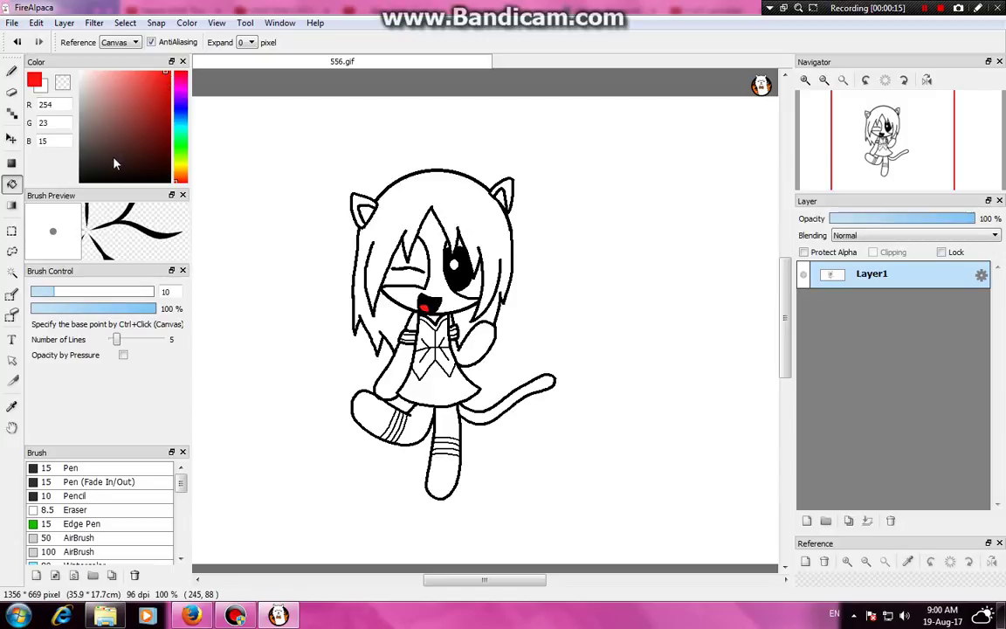
pyautogui.moveTo(180, 95); pyautogui.dragTo(181, 124)
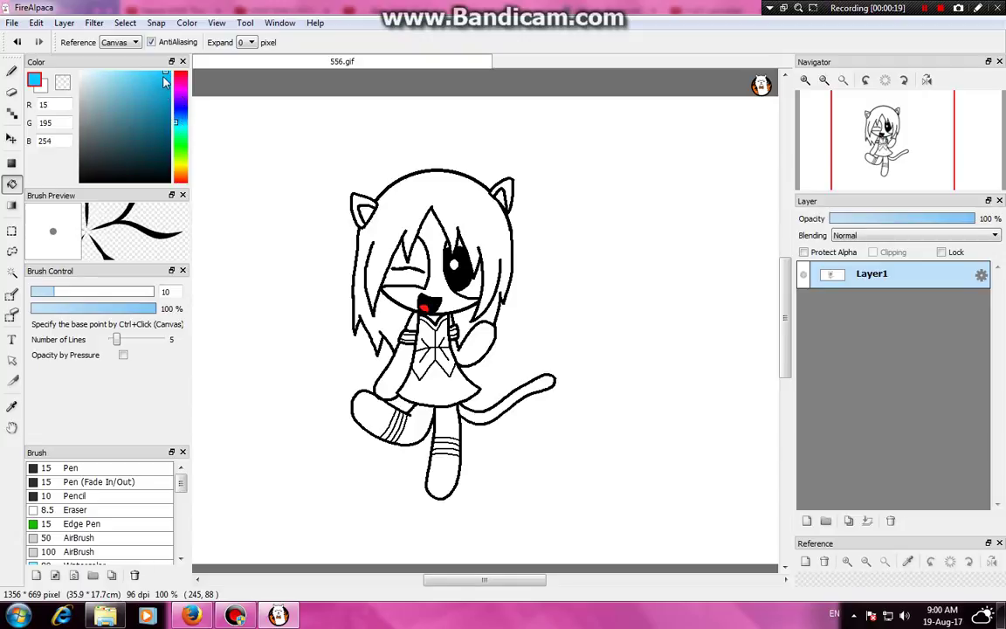
pyautogui.click(474, 282)
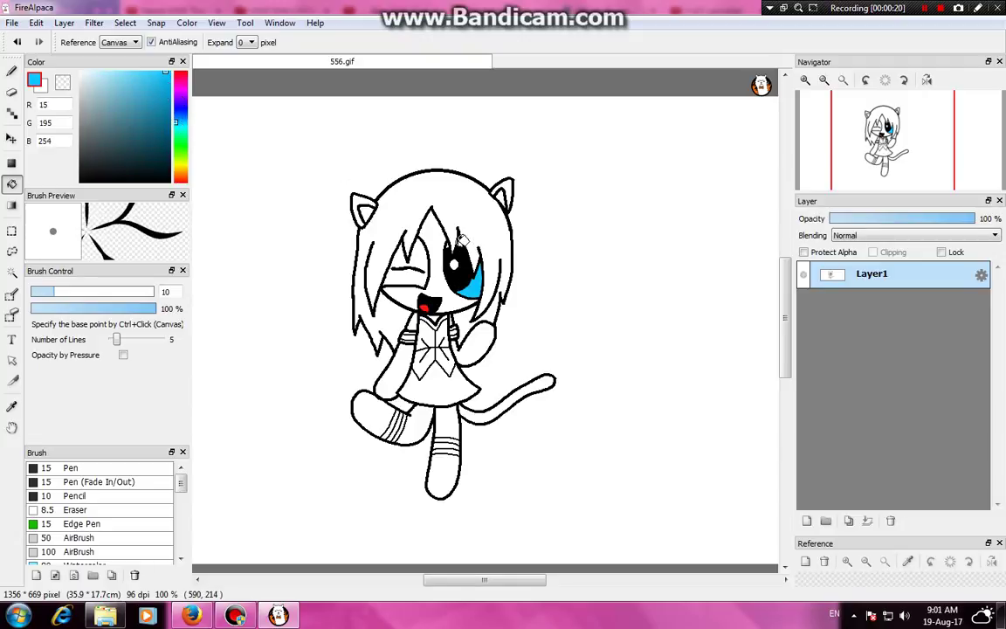
pyautogui.click(451, 241)
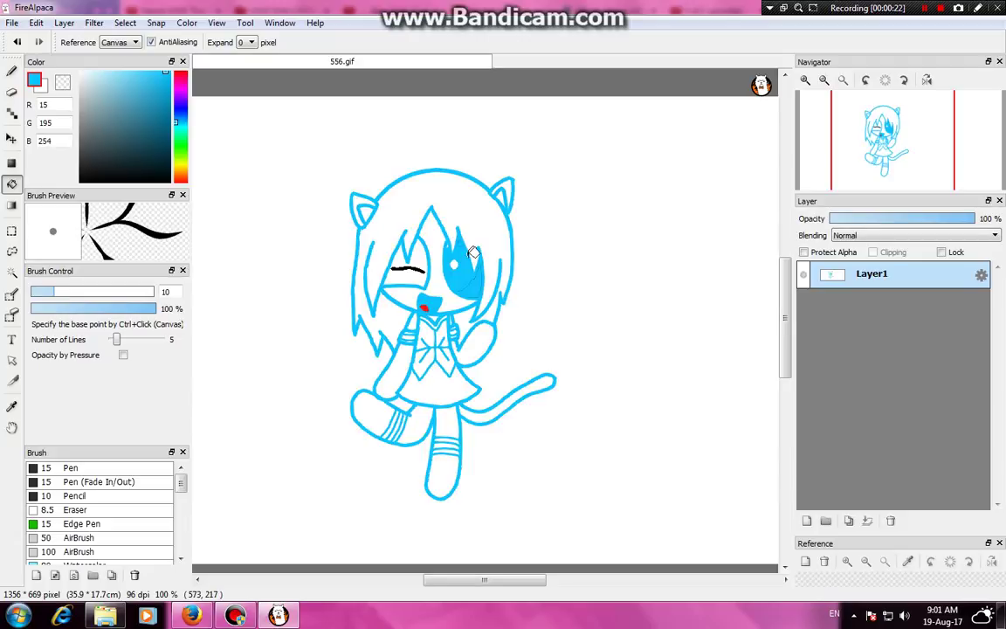
pyautogui.hotkey('ctrl', 'z')
pyautogui.scroll(1, 422, 253)
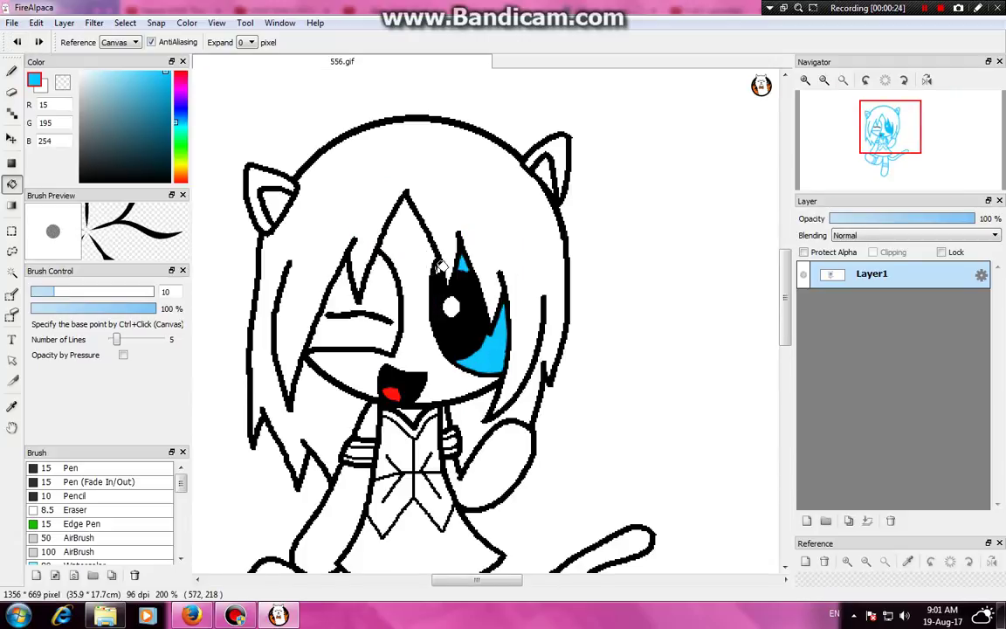
pyautogui.scroll(-1, 295, 238)
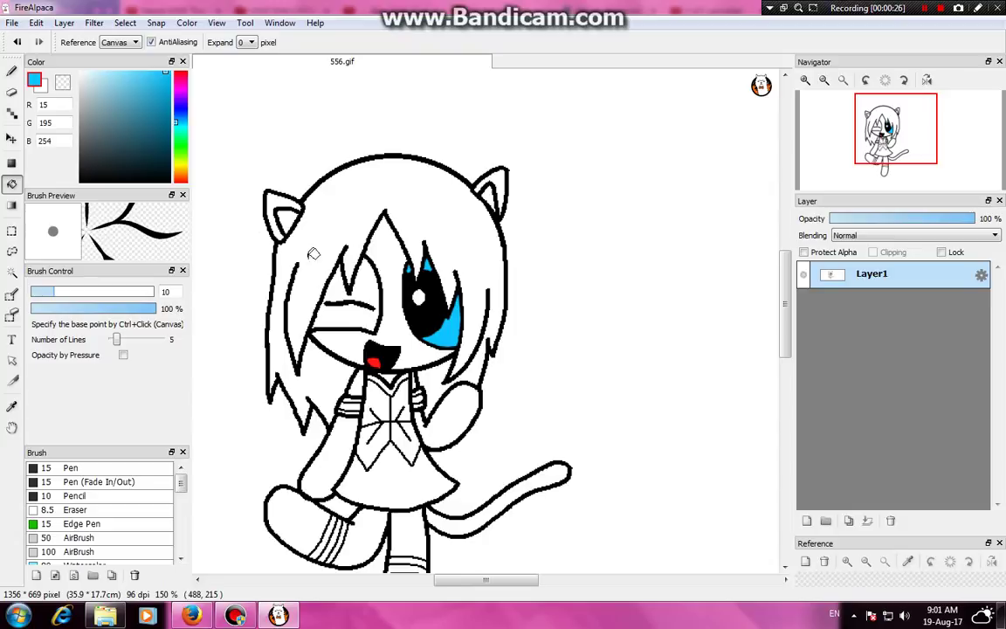
# - Fill the inner part of both cat ears with grey (RGB 145, 146, 147)
pyautogui.moveTo(127, 85); pyautogui.dragTo(81, 116)
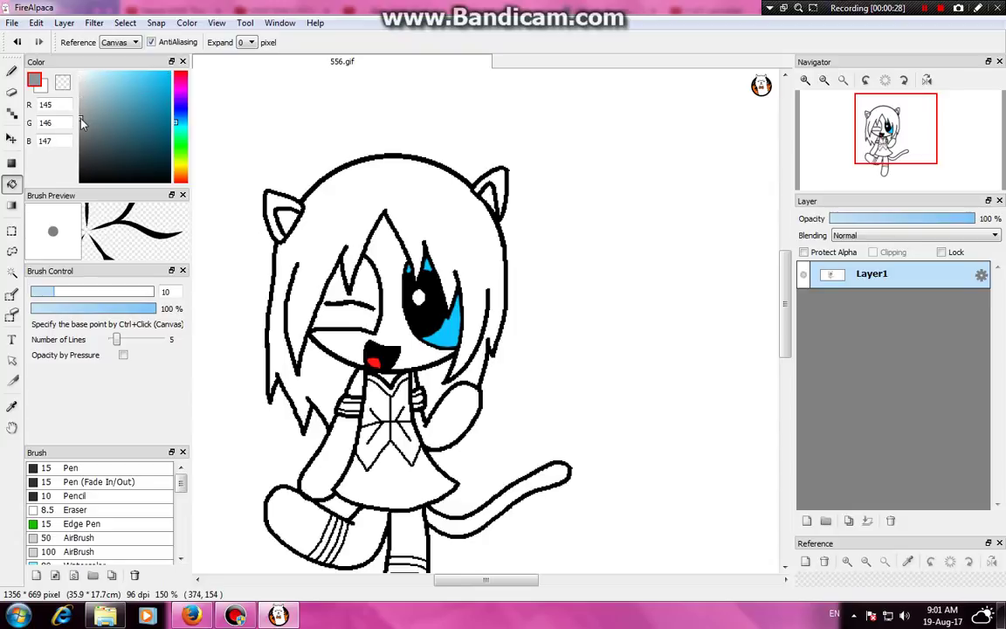
pyautogui.click(281, 214)
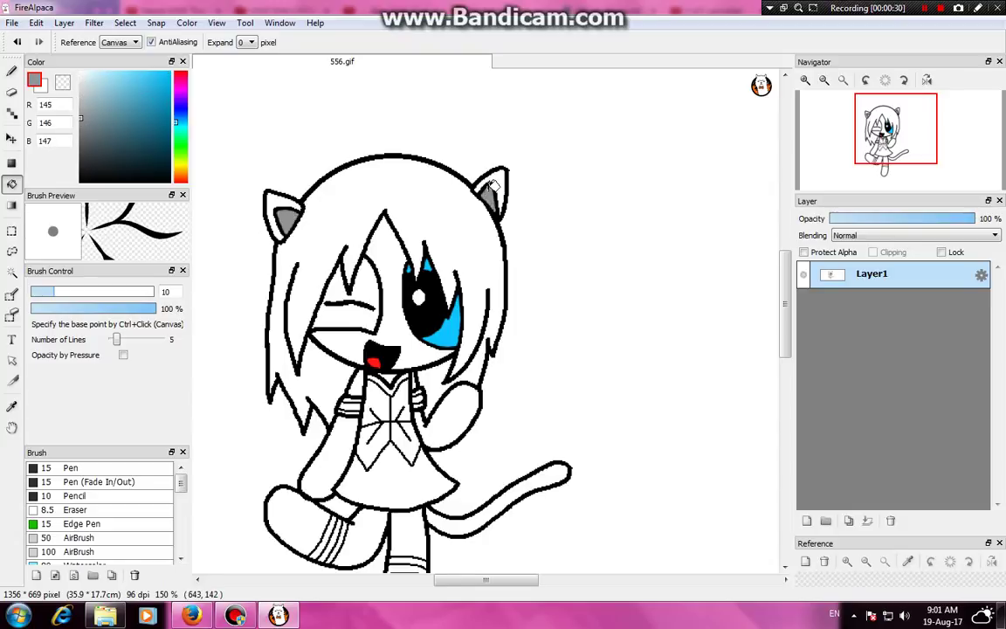
pyautogui.click(16, 42)
# - Fill the character's hair with pink (RGB 255, 132, 237)
pyautogui.click(180, 90)
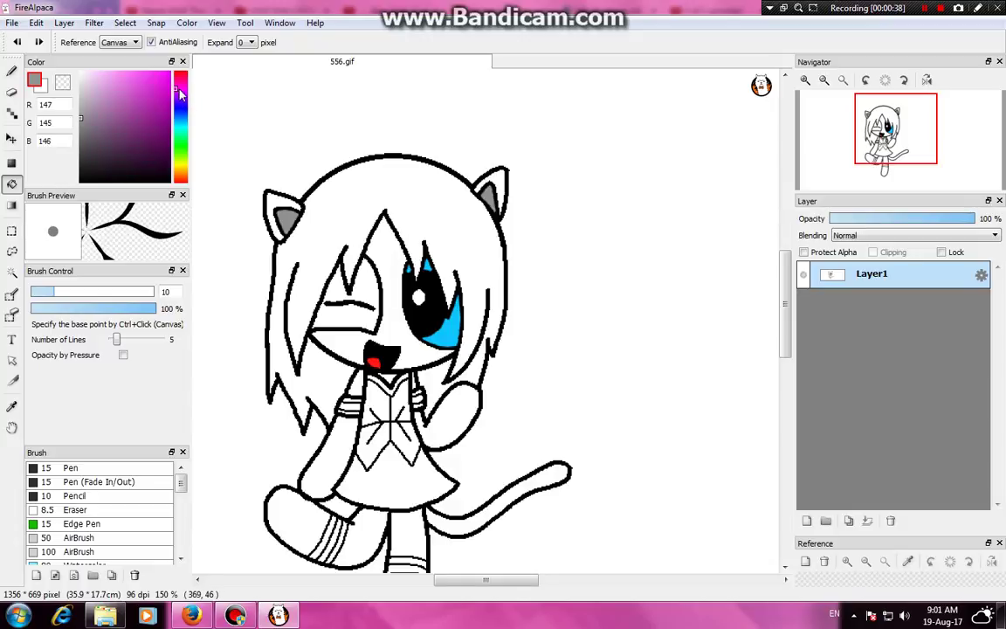
pyautogui.moveTo(136, 75); pyautogui.dragTo(123, 74)
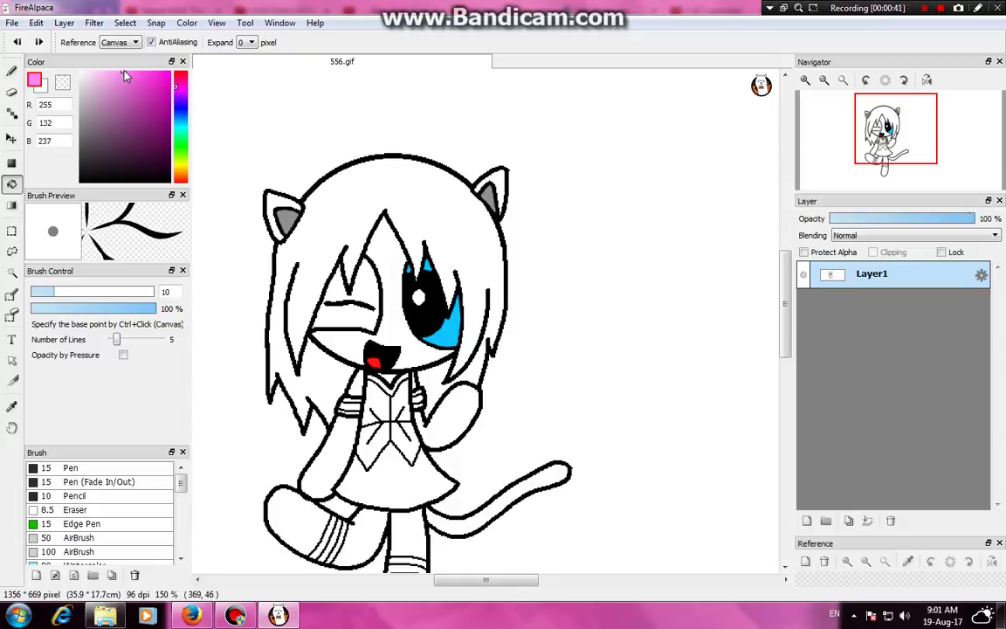
pyautogui.click(343, 197)
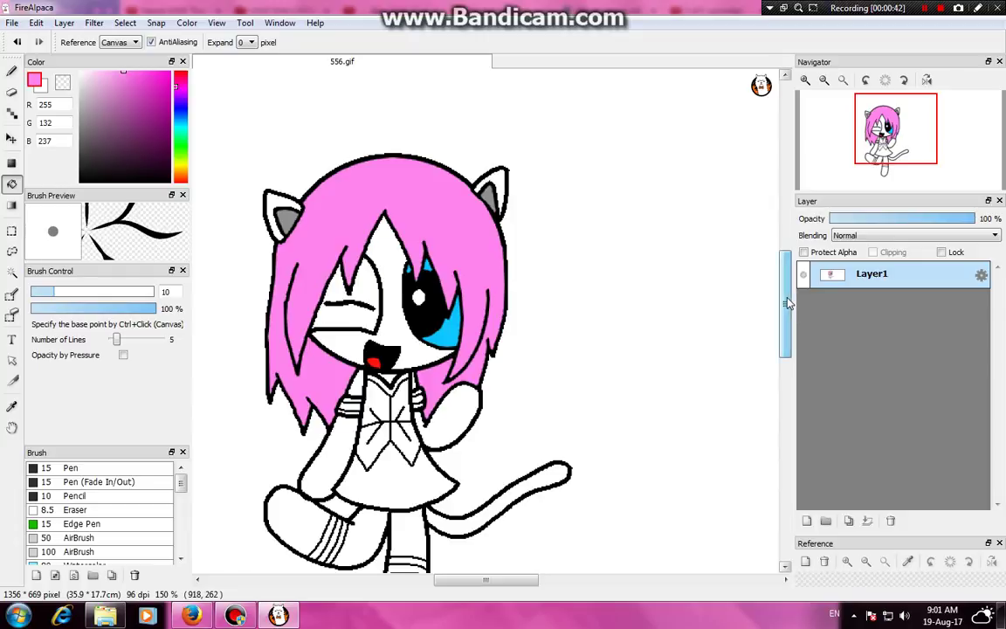
# - Fill all sections of the dress and the middle bands of the sleeves with light pink (RGB 255, 198, 246)
pyautogui.moveTo(785, 305); pyautogui.dragTo(785, 323)
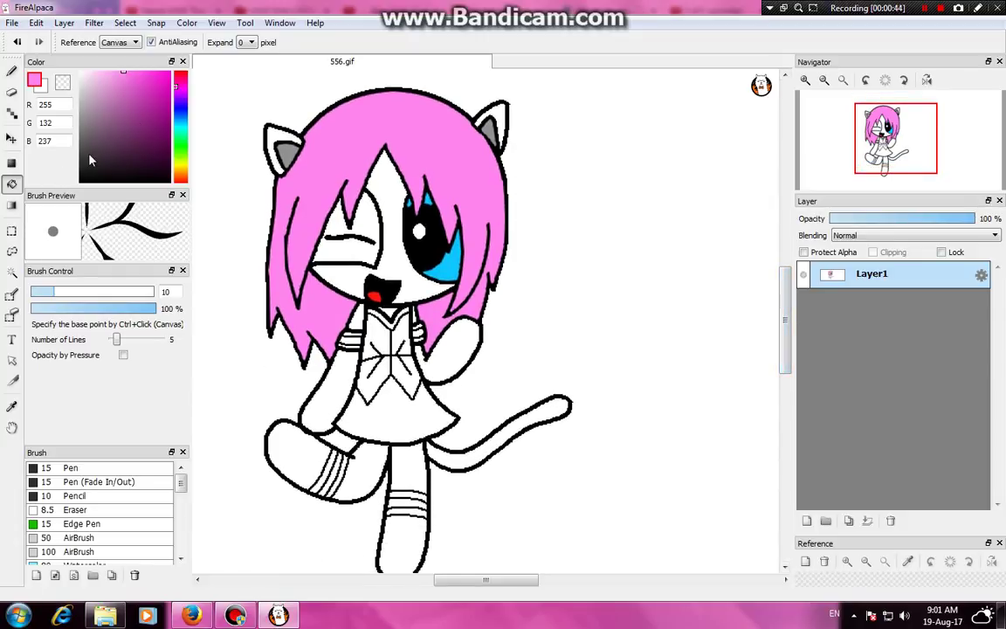
pyautogui.moveTo(118, 75); pyautogui.dragTo(101, 76)
pyautogui.click(394, 428)
pyautogui.click(379, 381)
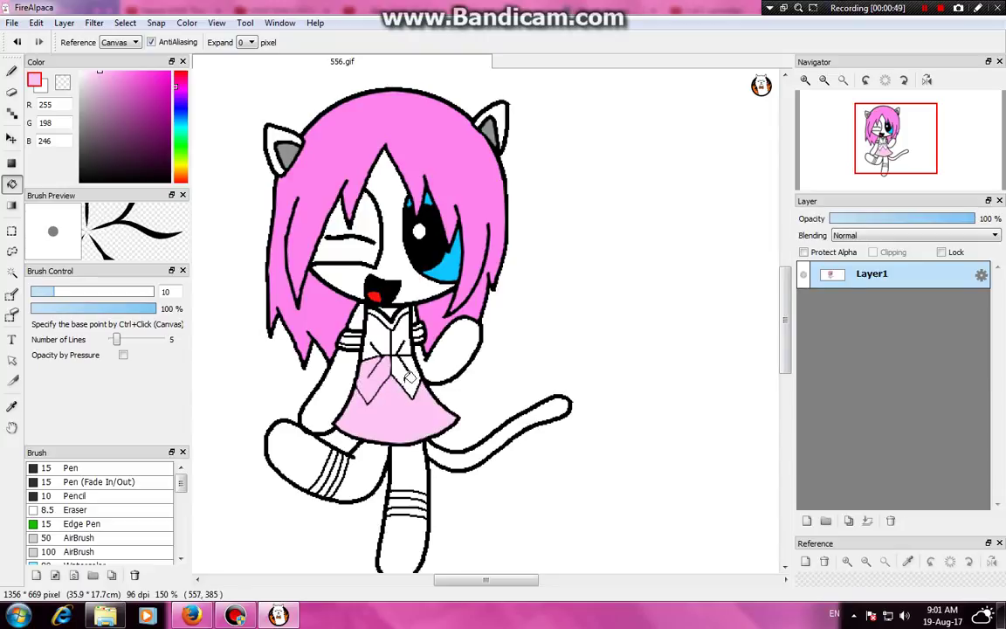
pyautogui.click(404, 380)
pyautogui.click(398, 331)
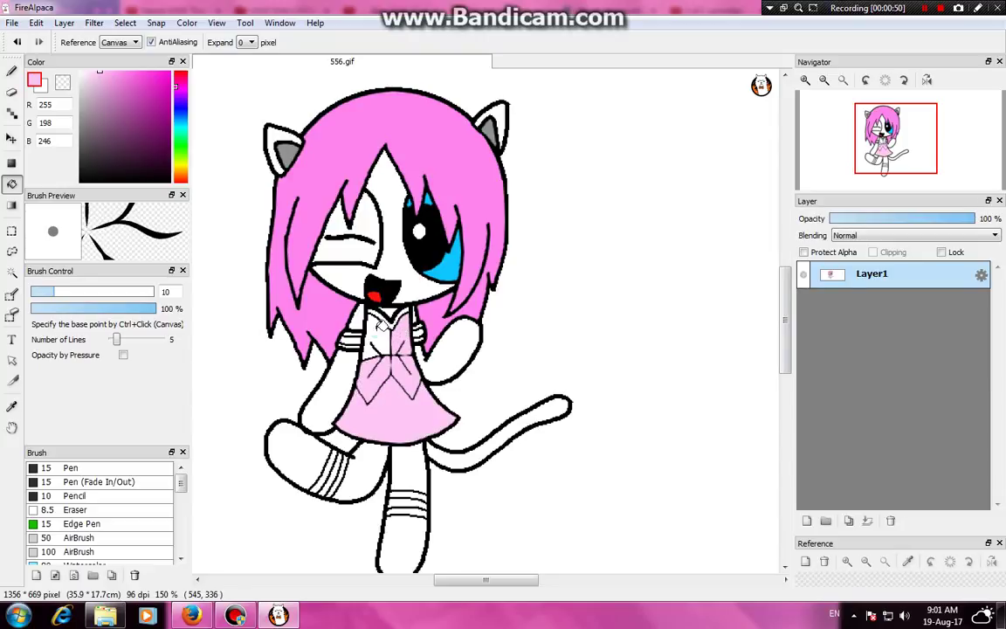
pyautogui.click(381, 325)
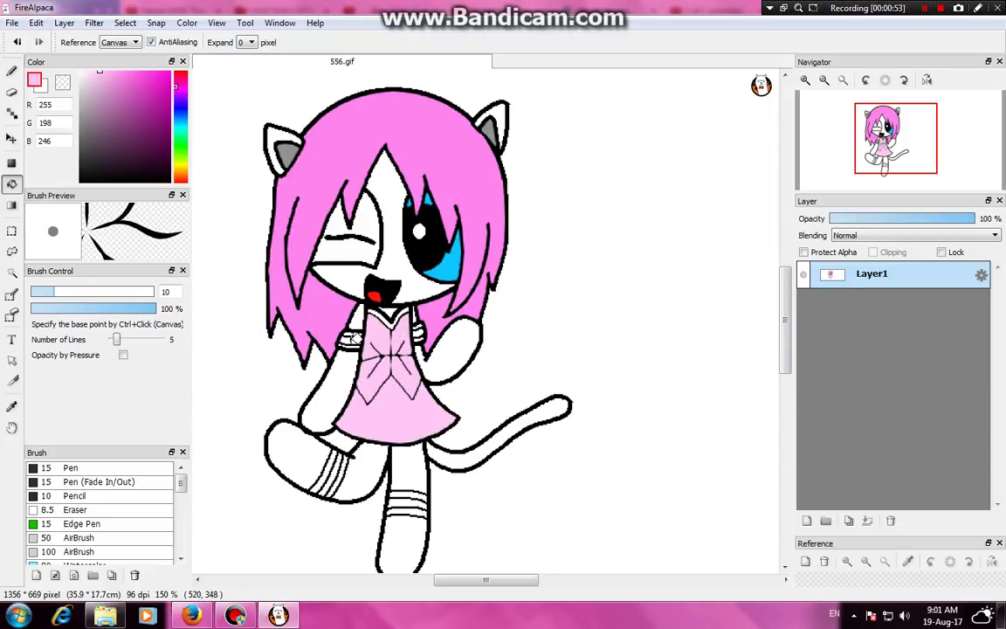
pyautogui.click(353, 339)
# - Fill both socks and the middle band of their striped cuffs with paler pink (RGB 252, 222, 247)
pyautogui.click(403, 536)
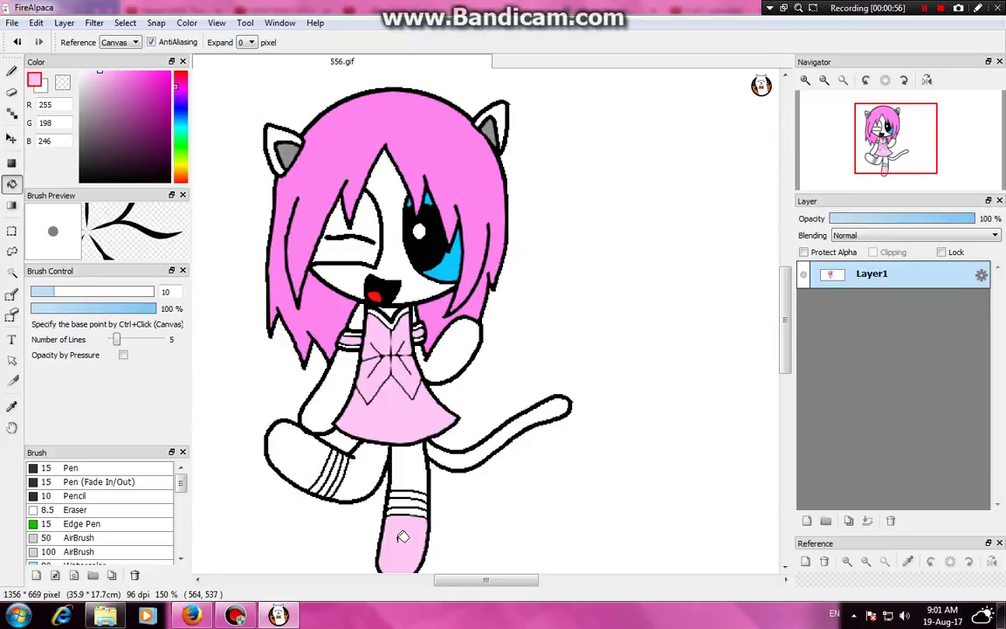
pyautogui.click(286, 430)
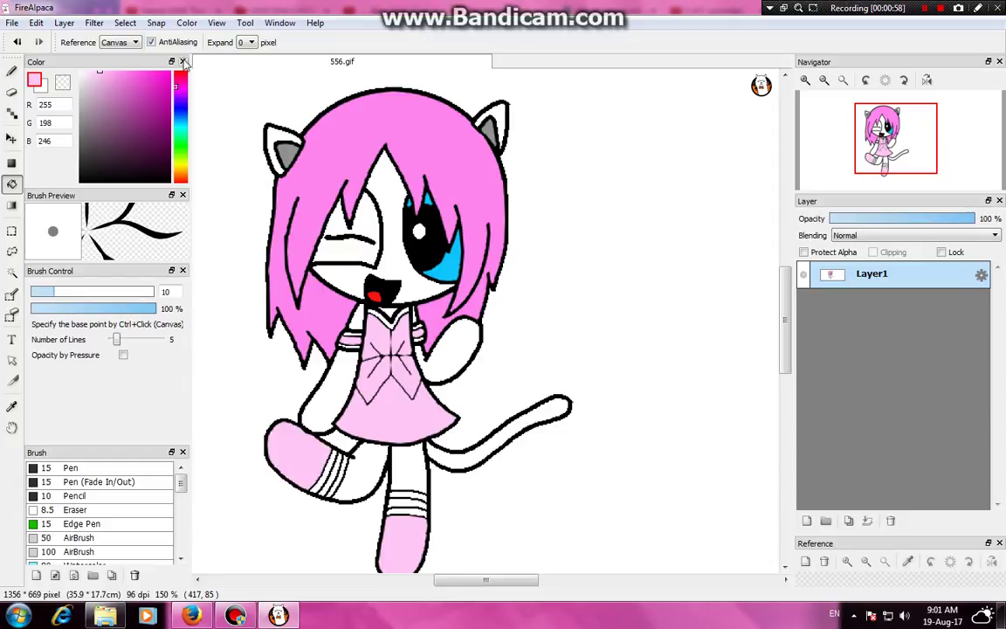
pyautogui.moveTo(97, 74); pyautogui.dragTo(91, 74)
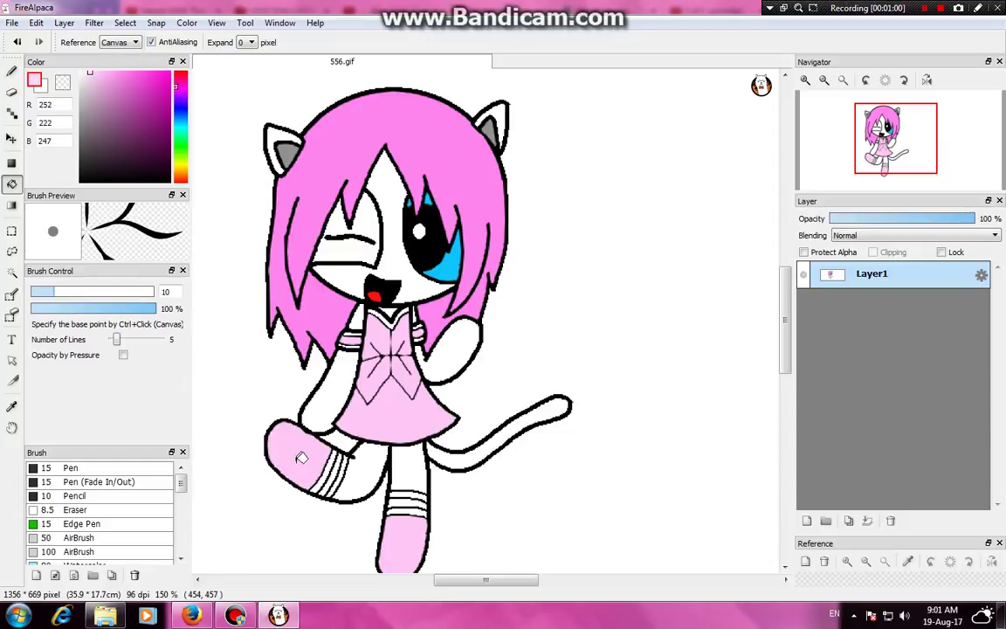
pyautogui.click(284, 432)
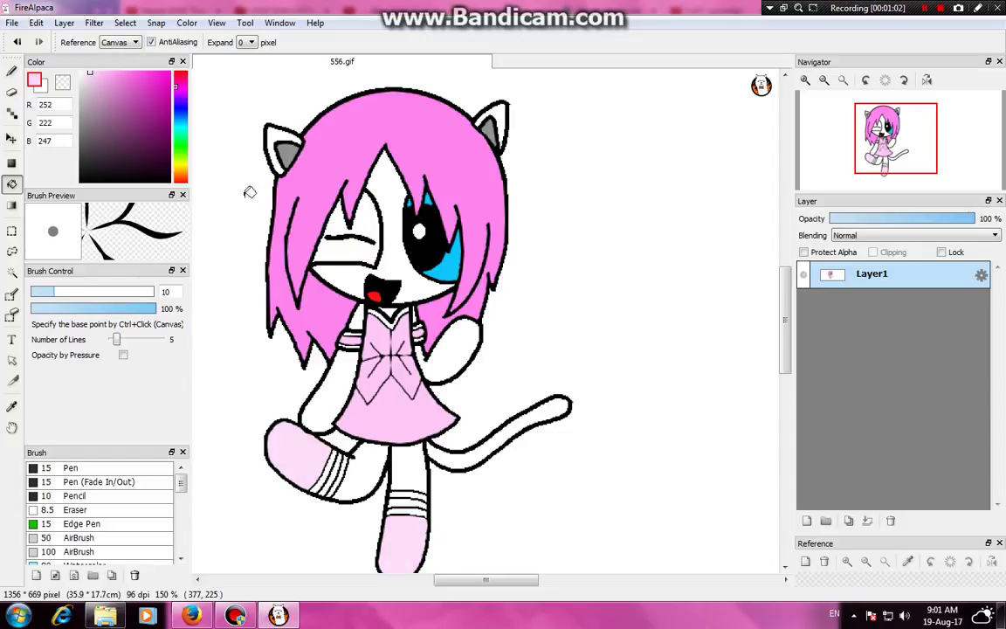
pyautogui.click(322, 487)
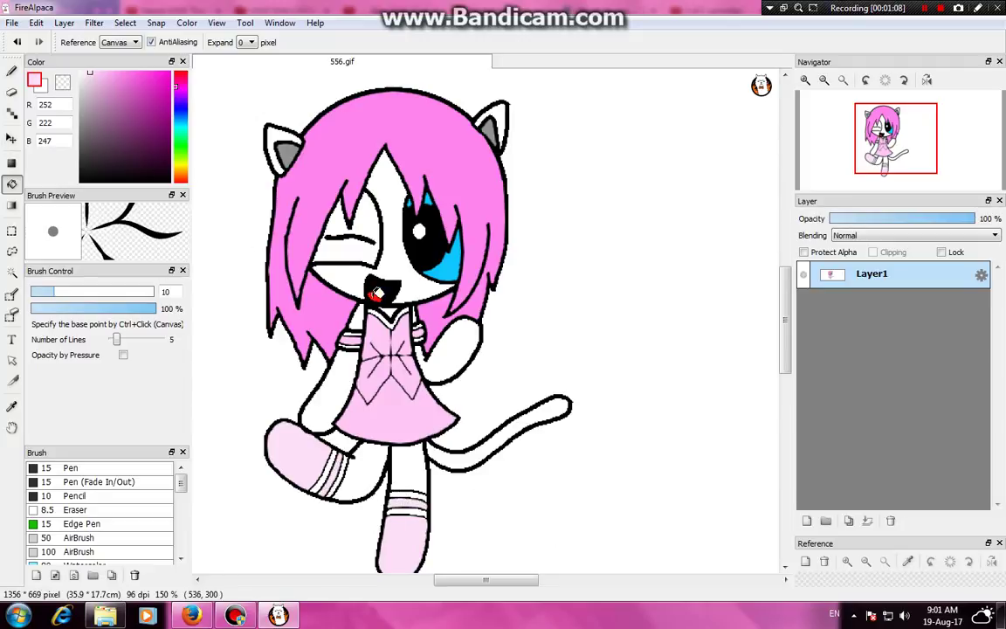
# - Sample the tongue's red and fill the V-shaped collar trim of the dress with it
pyautogui.rightClick(375, 295)
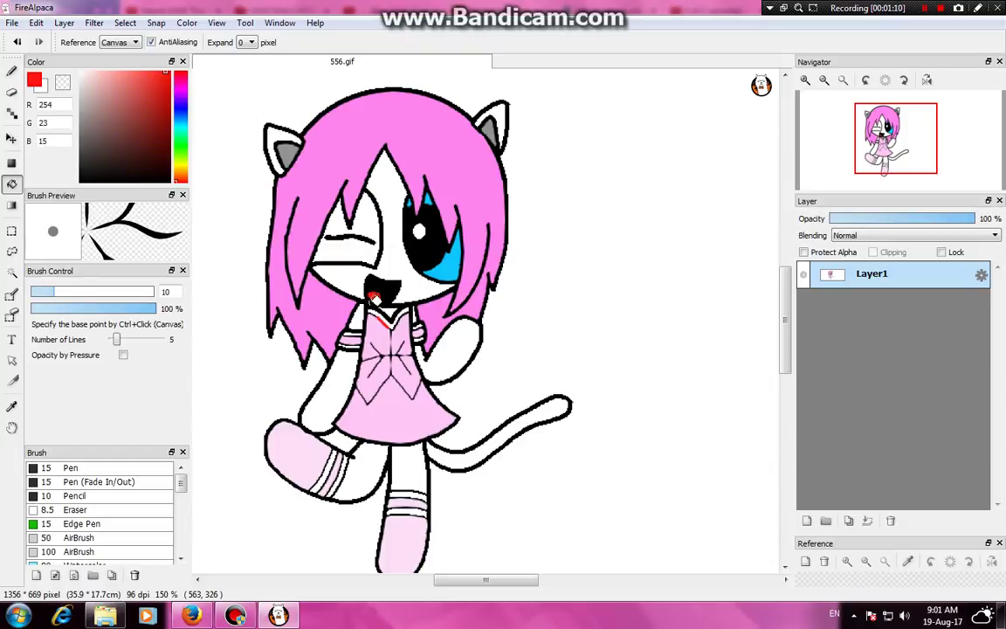
pyautogui.scroll(4, 373, 296)
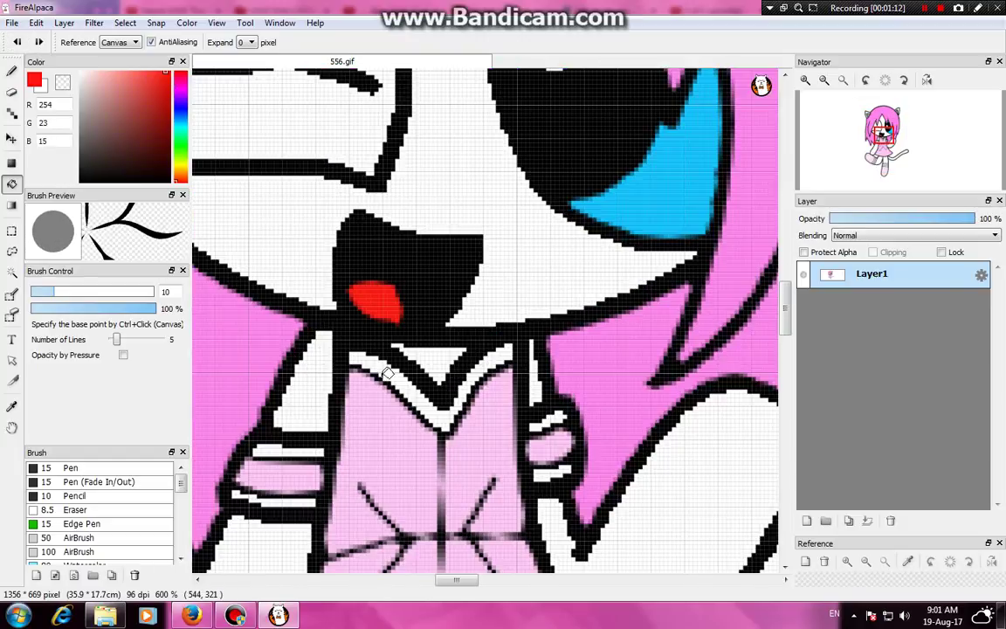
pyautogui.click(349, 366)
# - Fill the upper and lower stripes of both sleeve bands with the same red
pyautogui.click(288, 450)
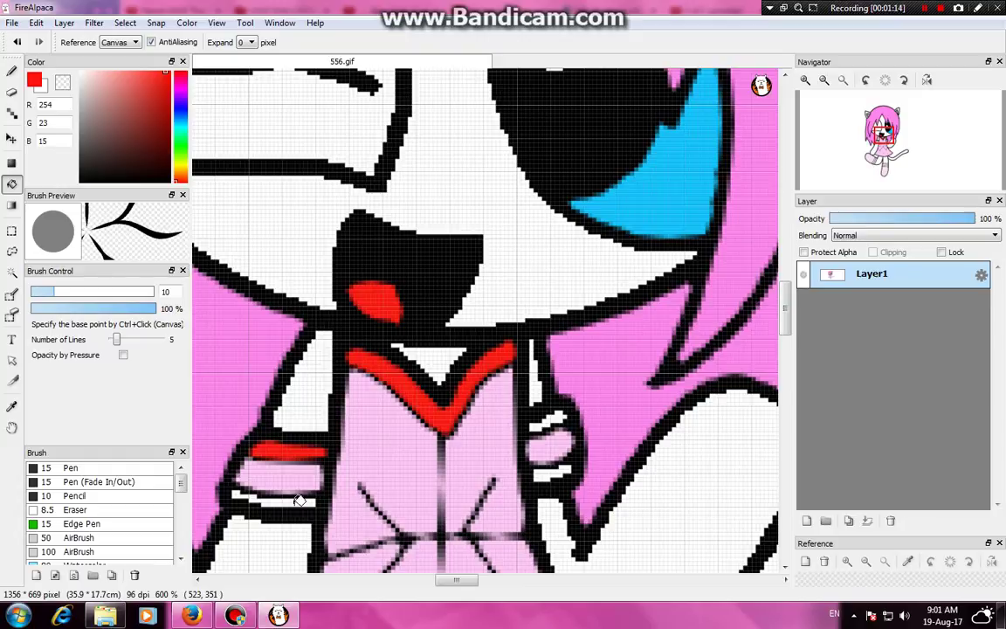
pyautogui.click(500, 500)
pyautogui.click(17, 42)
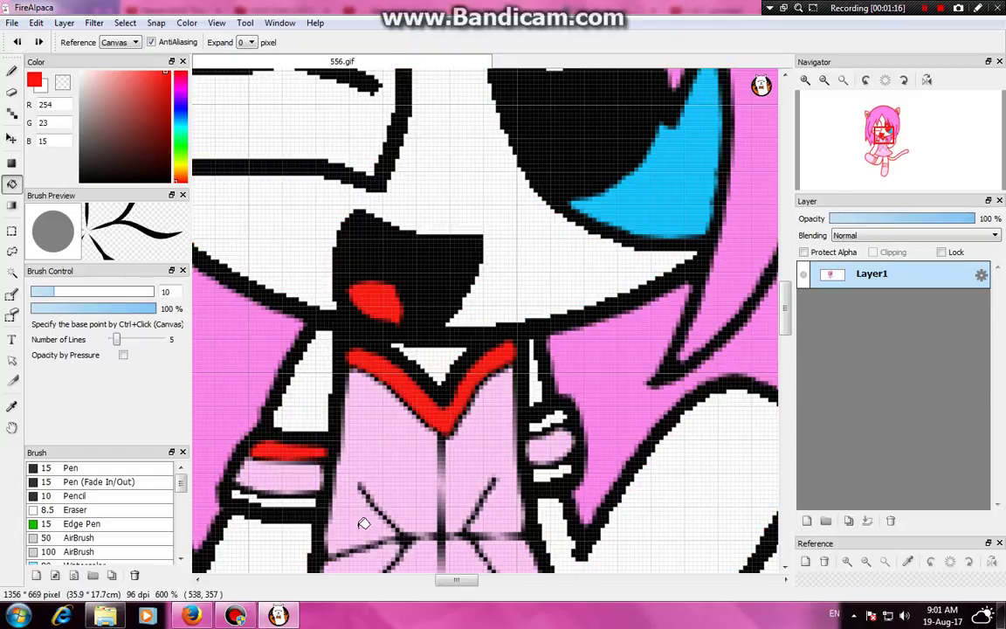
pyautogui.hotkey('ctrl', 'y')
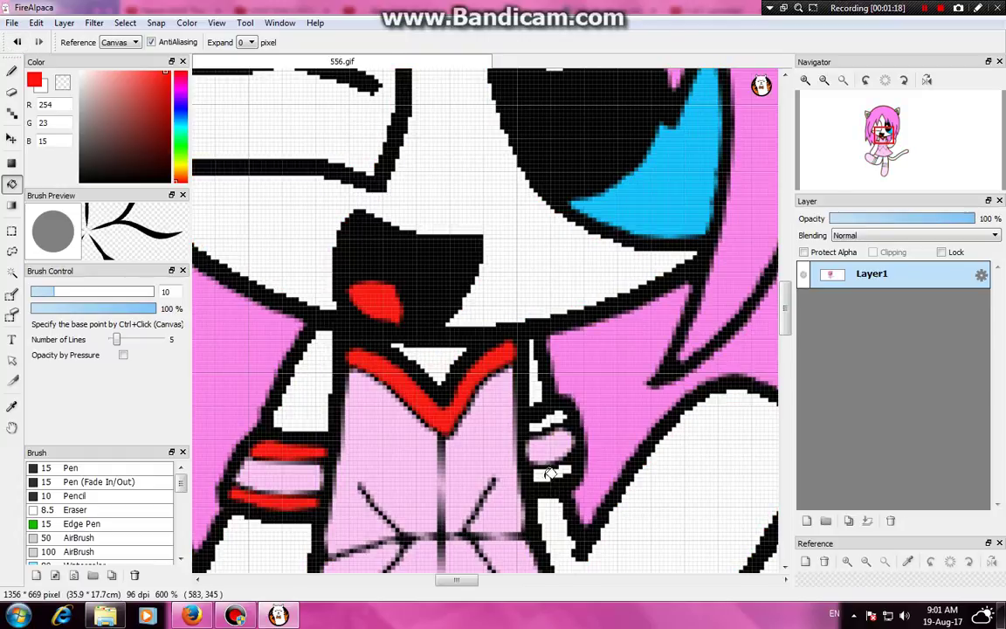
pyautogui.click(549, 472)
pyautogui.click(539, 427)
pyautogui.scroll(-1, 330, 438)
pyautogui.scroll(2, 331, 438)
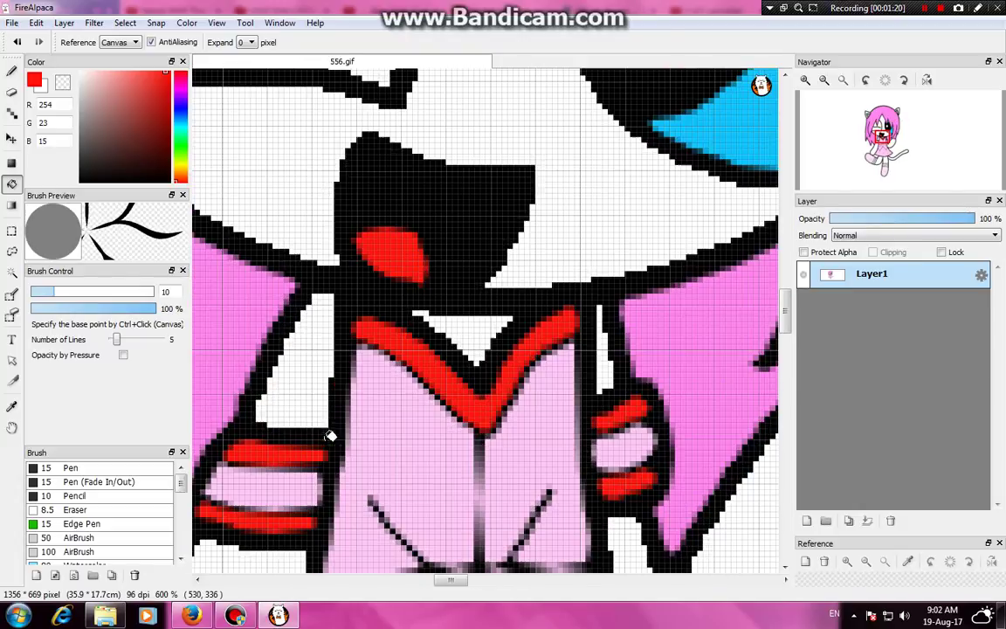
# - Fill the two outer cuff stripes on both socks with the same red
pyautogui.scroll(-4, 331, 439)
pyautogui.moveTo(790, 294); pyautogui.dragTo(784, 326)
pyautogui.click(384, 510)
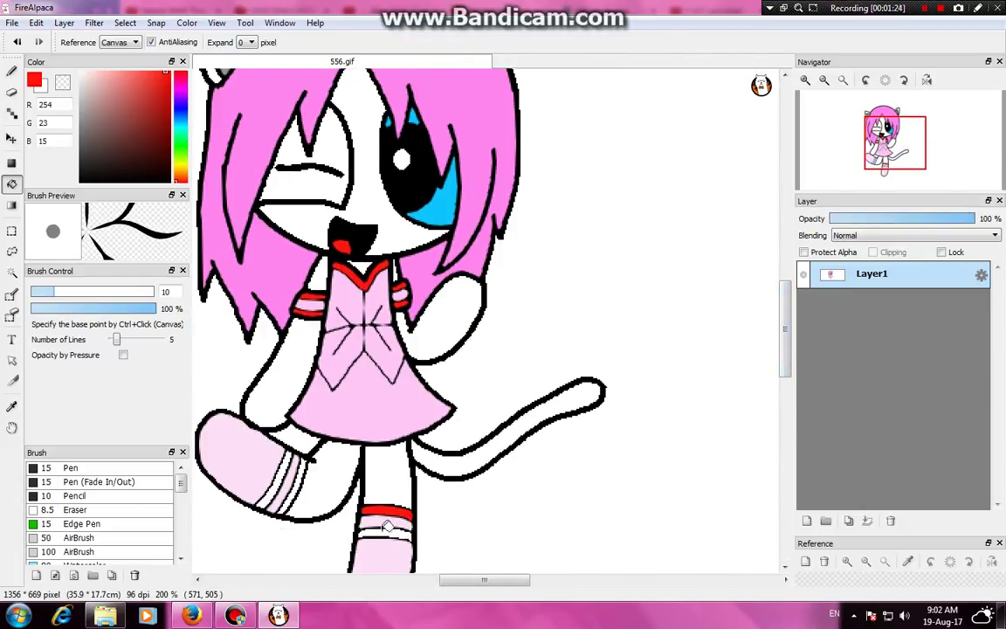
pyautogui.click(385, 528)
pyautogui.click(292, 467)
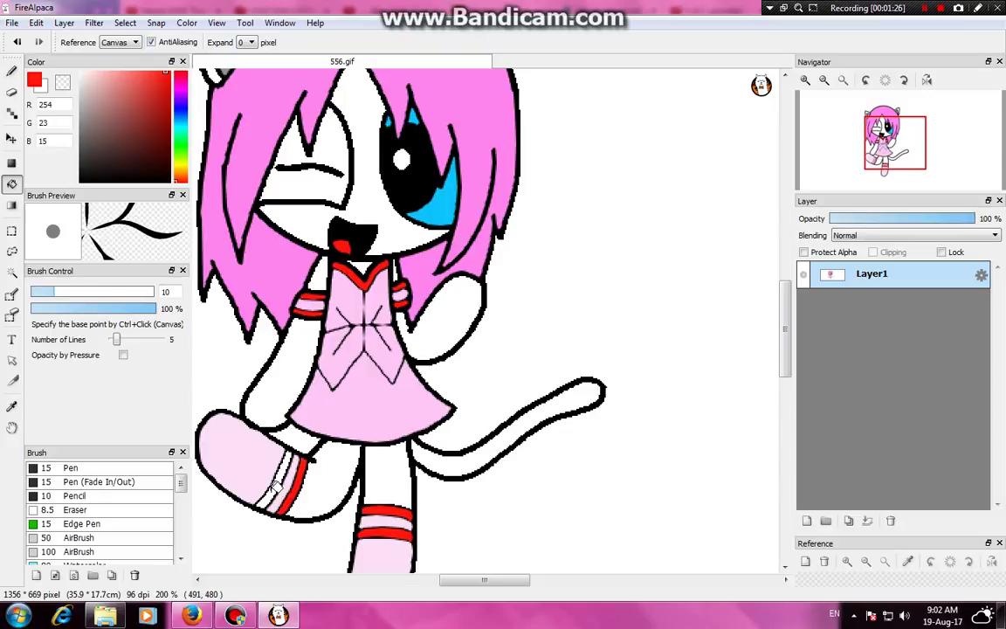
pyautogui.click(278, 482)
# - Fill the closed eyelid with pale lilac (RGB 252, 223, 255)
pyautogui.scroll(-1, 400, 413)
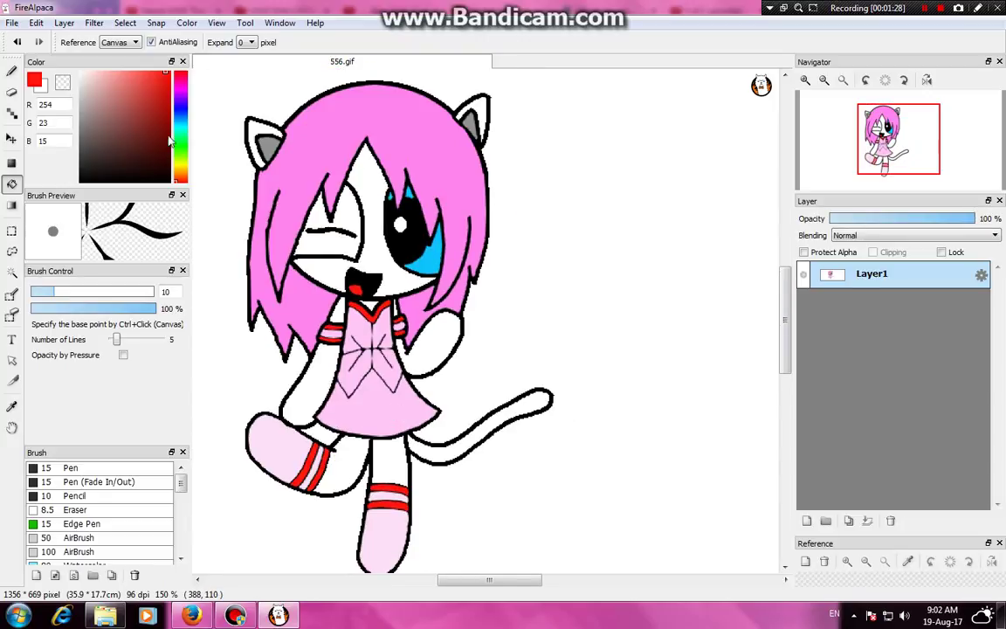
pyautogui.moveTo(177, 112)
pyautogui.mouseDown()
pyautogui.moveTo(178, 91)
pyautogui.moveTo(91, 73)
pyautogui.mouseUp()
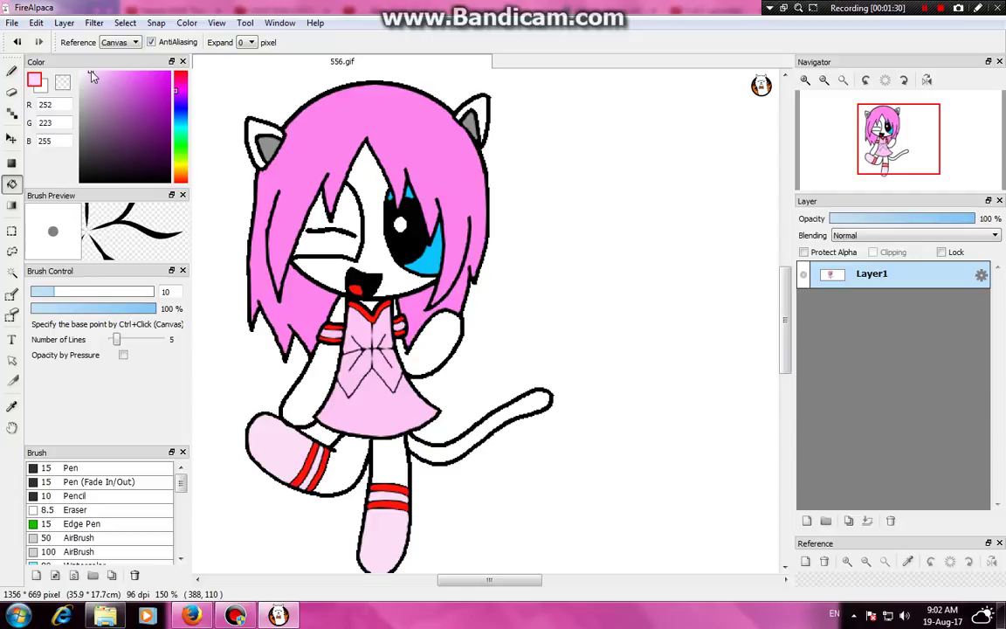
pyautogui.click(311, 218)
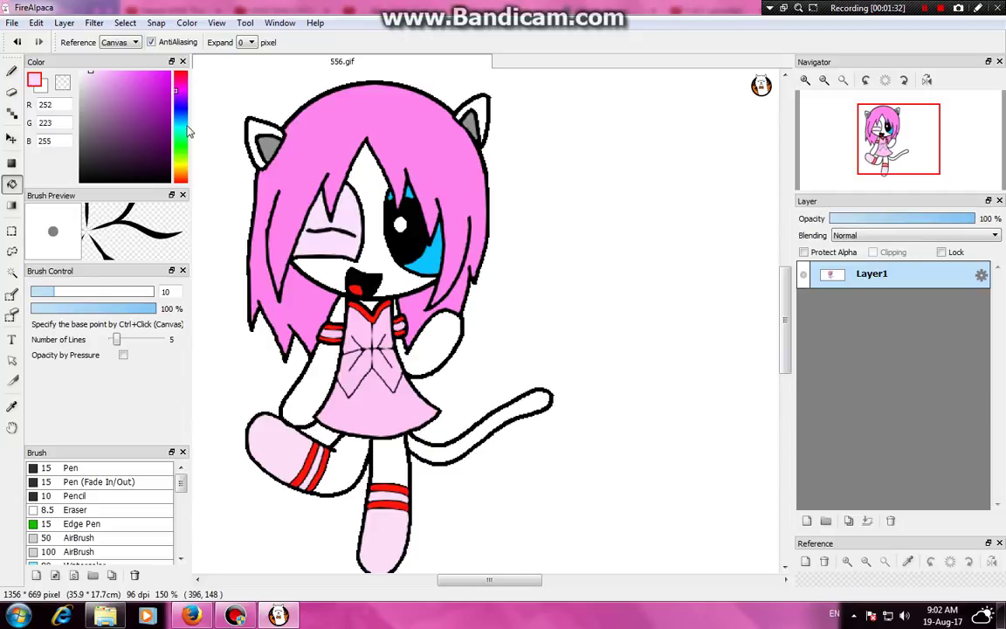
# - Fill the face, both arms and both bare leg areas with pale peach skin (RGB 255, 237, 211)
pyautogui.moveTo(181, 138); pyautogui.dragTo(179, 169)
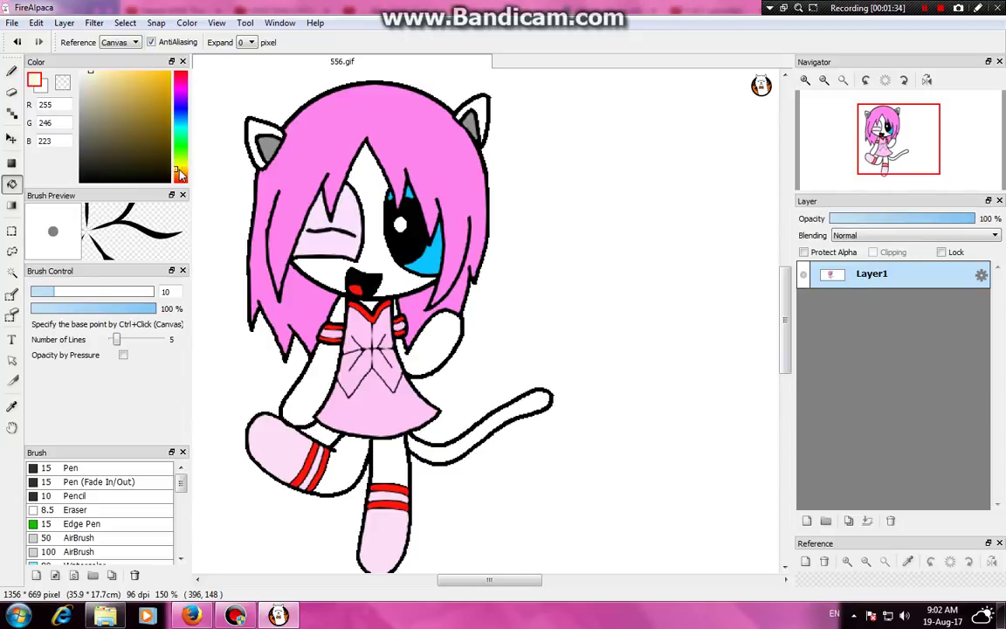
pyautogui.moveTo(97, 76); pyautogui.dragTo(94, 71)
pyautogui.moveTo(179, 173); pyautogui.dragTo(179, 176)
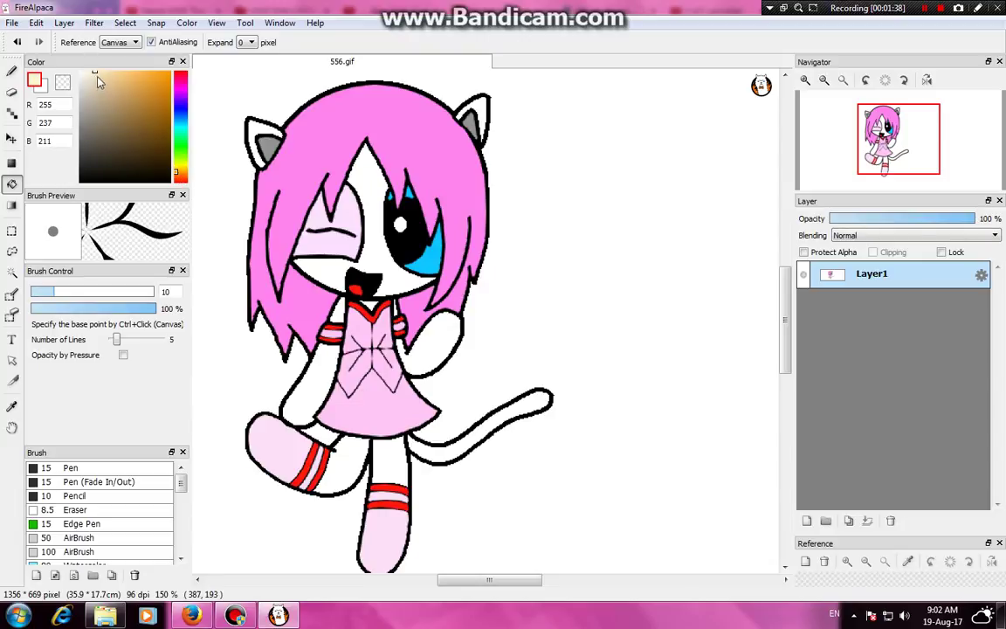
pyautogui.click(351, 252)
pyautogui.click(400, 309)
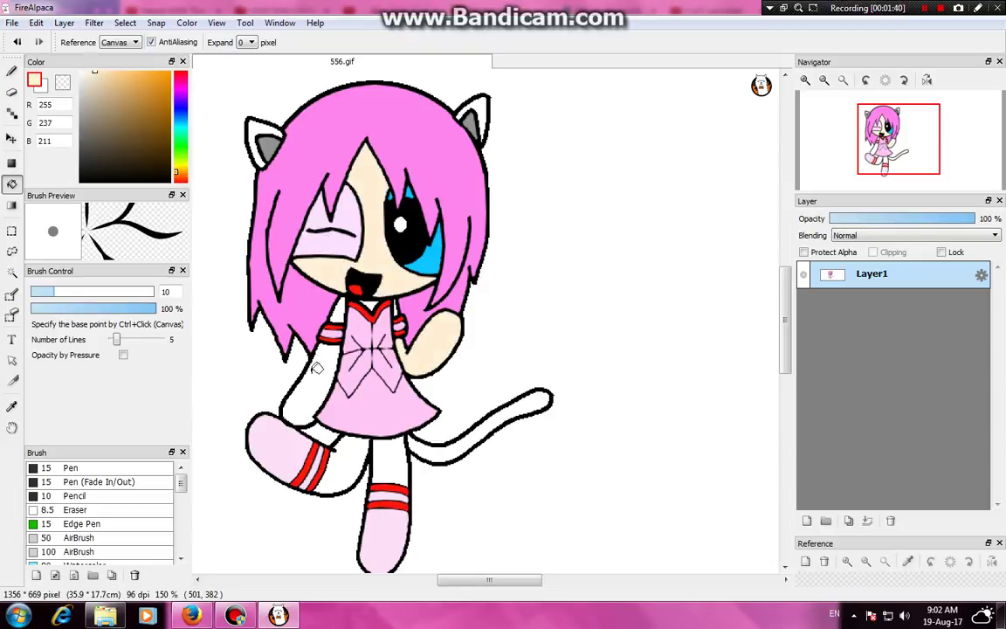
pyautogui.click(287, 329)
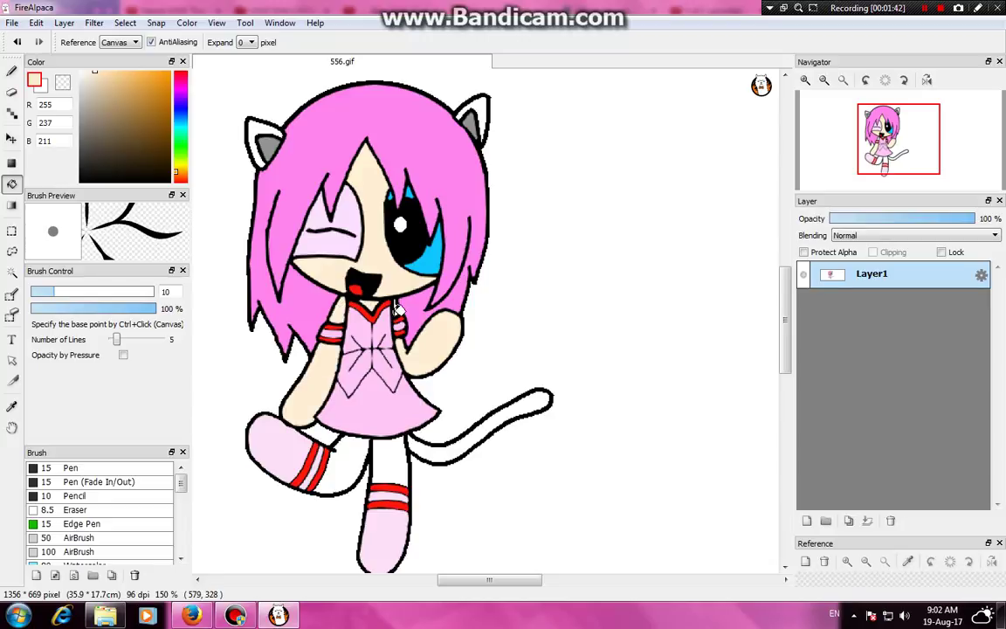
pyautogui.click(389, 460)
pyautogui.click(355, 458)
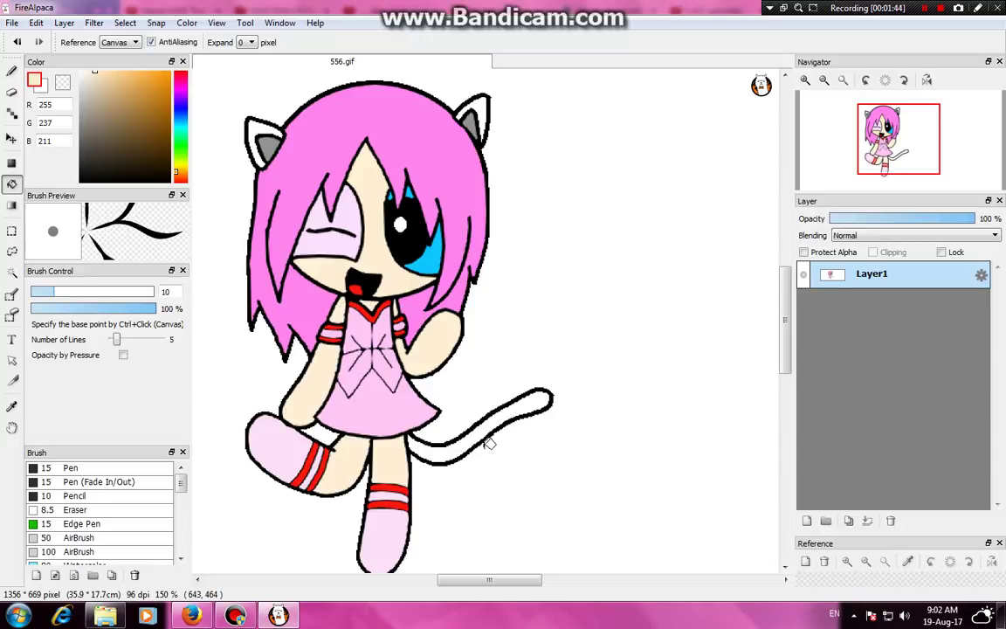
# - Select the pink hair with the Magic Wand and brush pale pink highlights (RGB 254, 220, 249) over it with the size 100 AirBrush
pyautogui.scroll(-1, 451, 343)
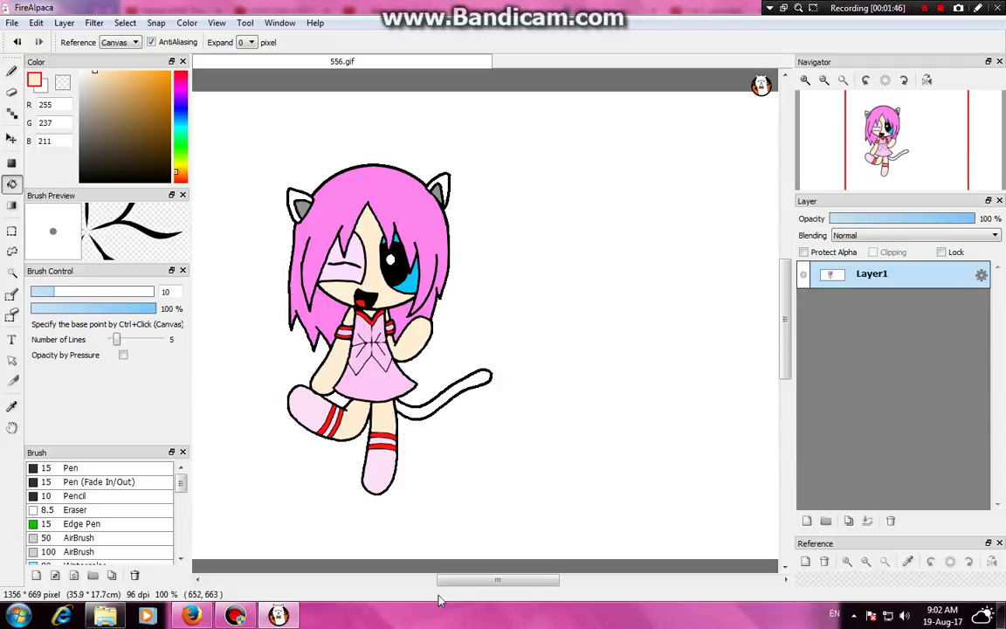
pyautogui.scroll(-1, 434, 471)
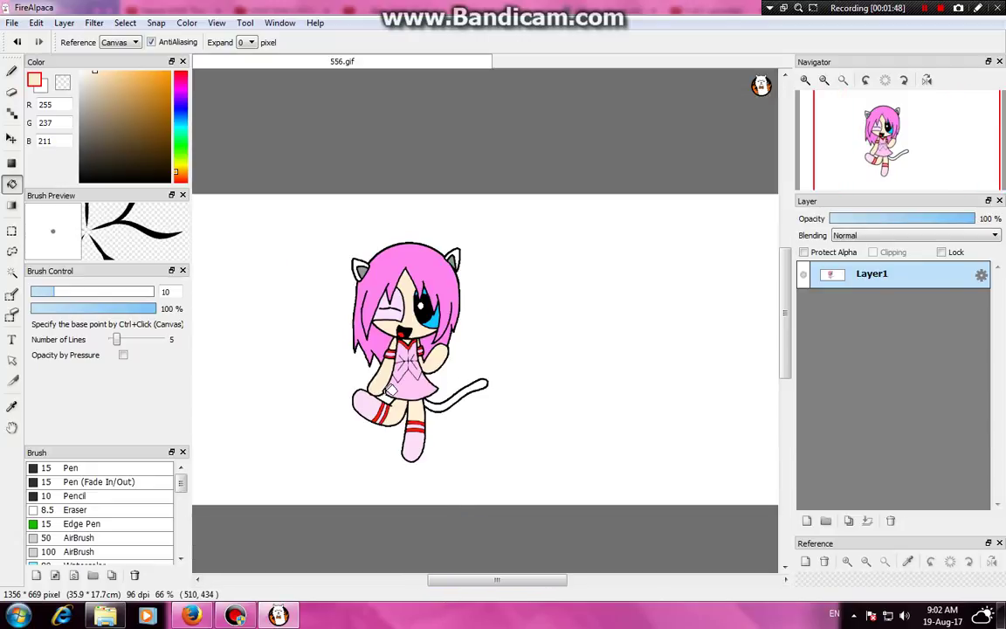
pyautogui.scroll(1, 381, 389)
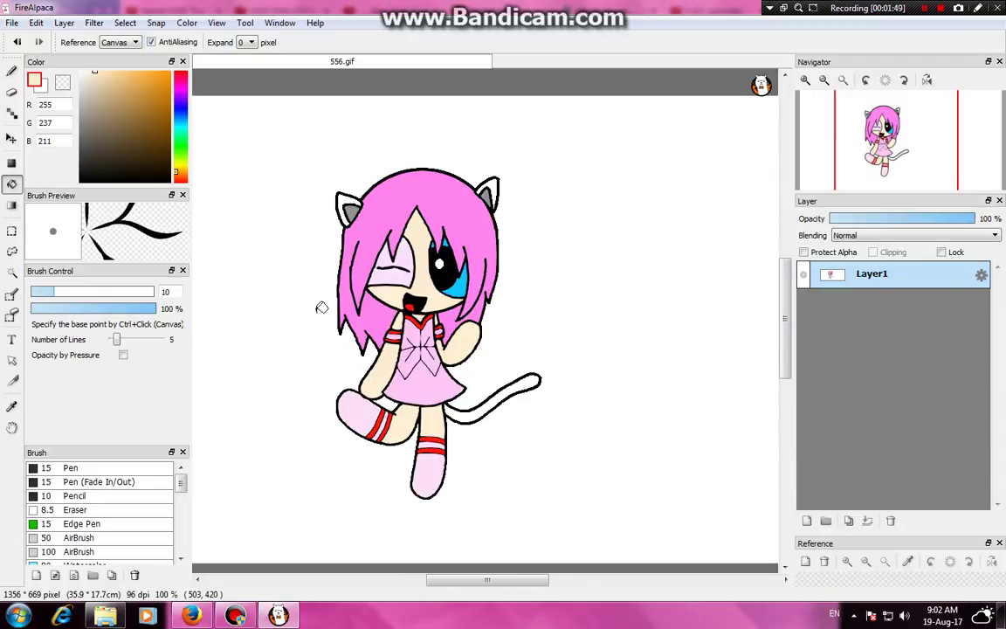
pyautogui.click(12, 272)
pyautogui.click(373, 212)
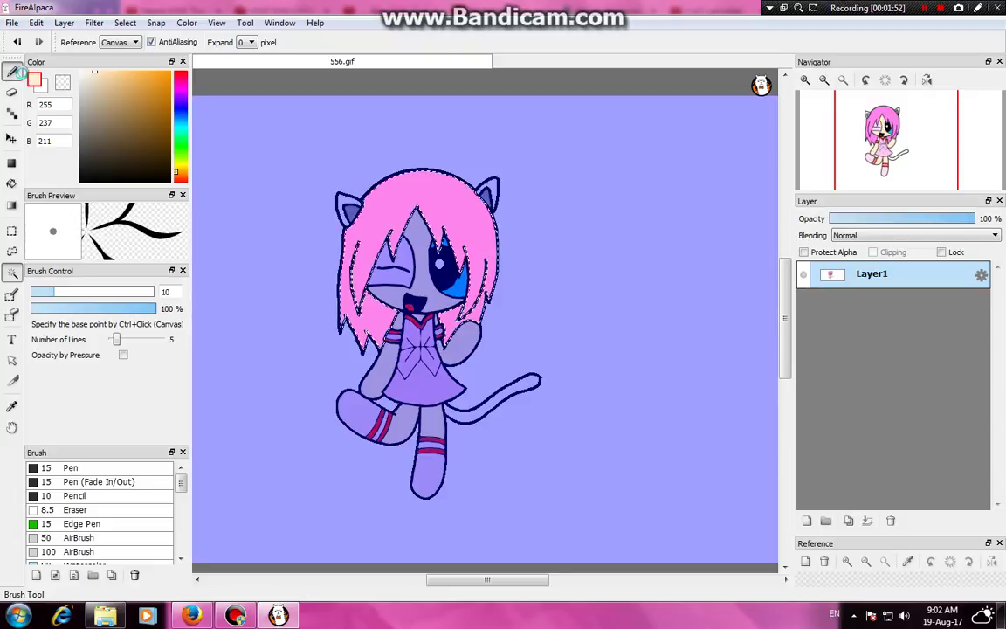
pyautogui.click(12, 71)
pyautogui.click(90, 72)
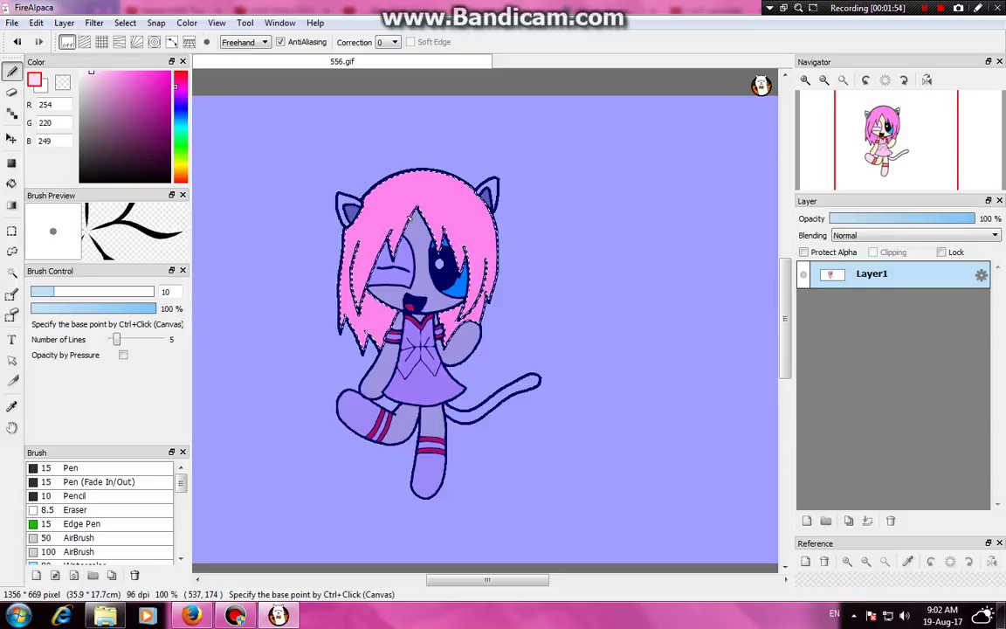
pyautogui.moveTo(377, 187)
pyautogui.mouseDown()
pyautogui.moveTo(407, 193)
pyautogui.moveTo(457, 289)
pyautogui.mouseUp()
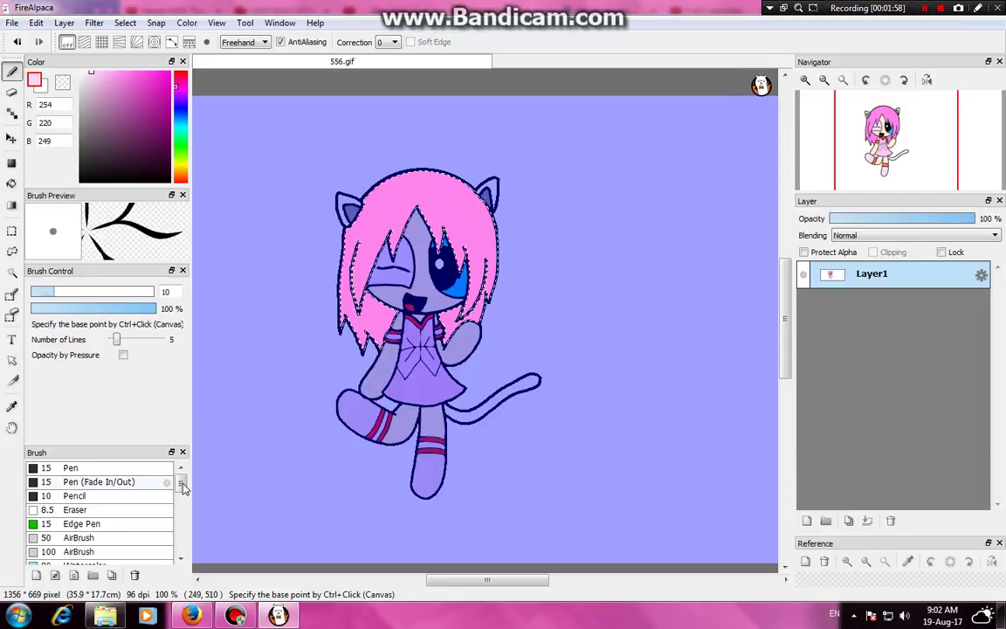
pyautogui.moveTo(184, 487)
pyautogui.mouseDown()
pyautogui.moveTo(184, 514)
pyautogui.moveTo(180, 490)
pyautogui.mouseUp()
pyautogui.click(96, 508)
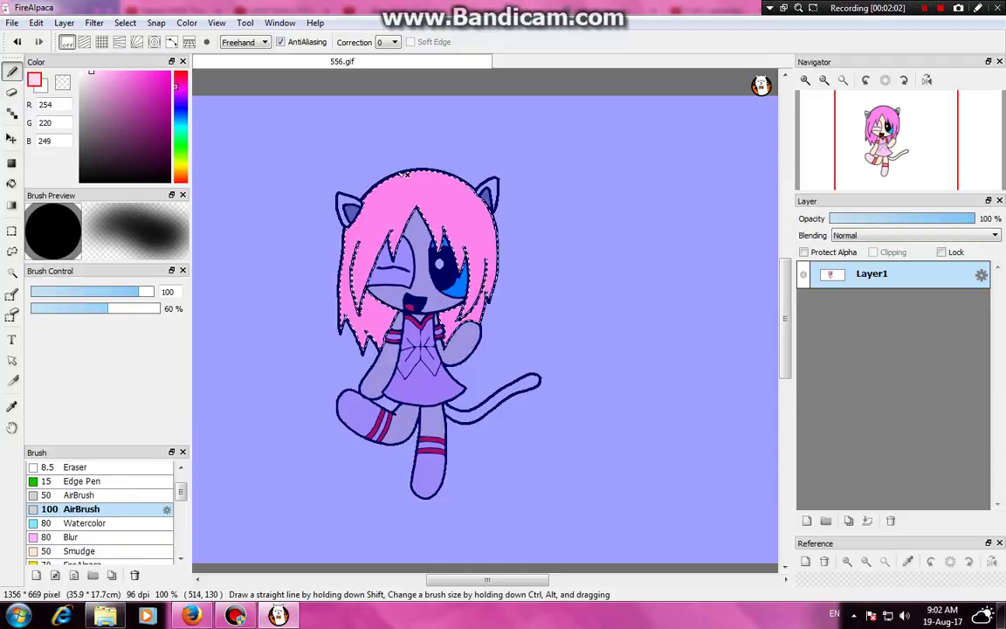
pyautogui.moveTo(406, 174); pyautogui.dragTo(362, 199)
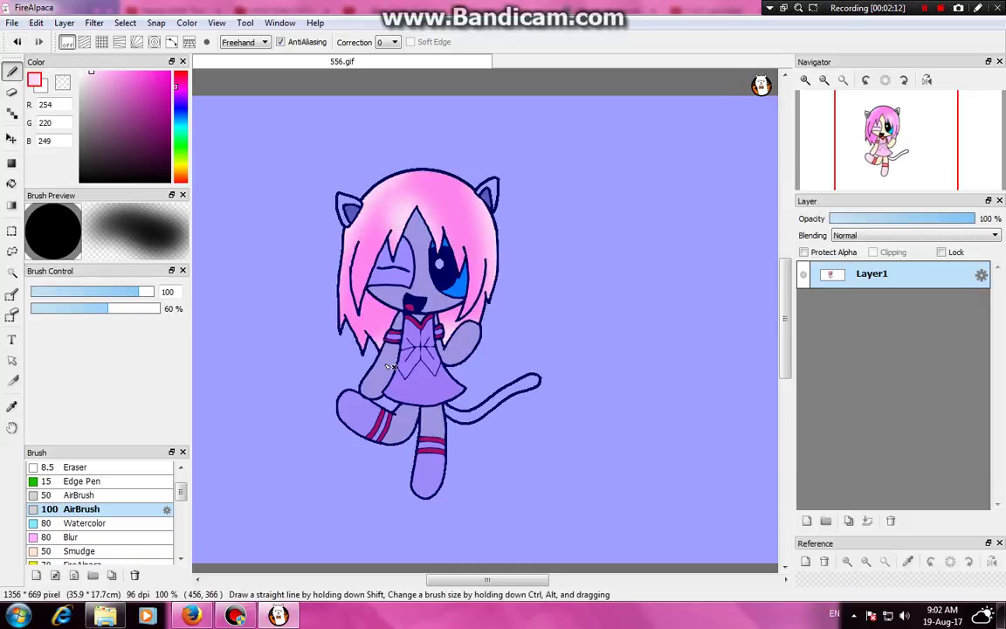
pyautogui.moveTo(371, 310); pyautogui.dragTo(382, 300)
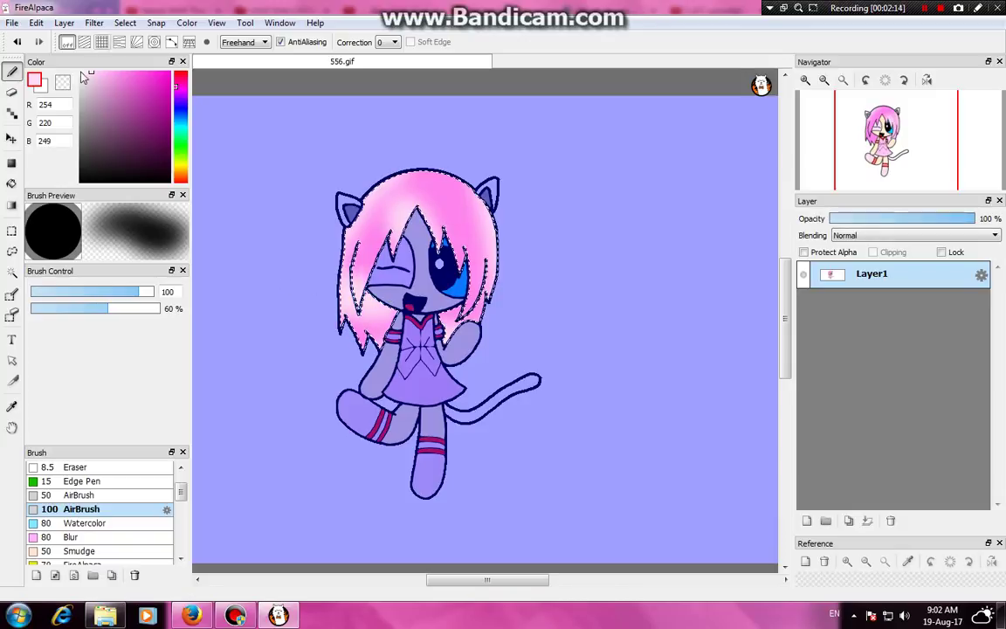
# - Select the lower-left pointed panel of the dress bodice and airbrush it with the same pale pink
pyautogui.click(11, 273)
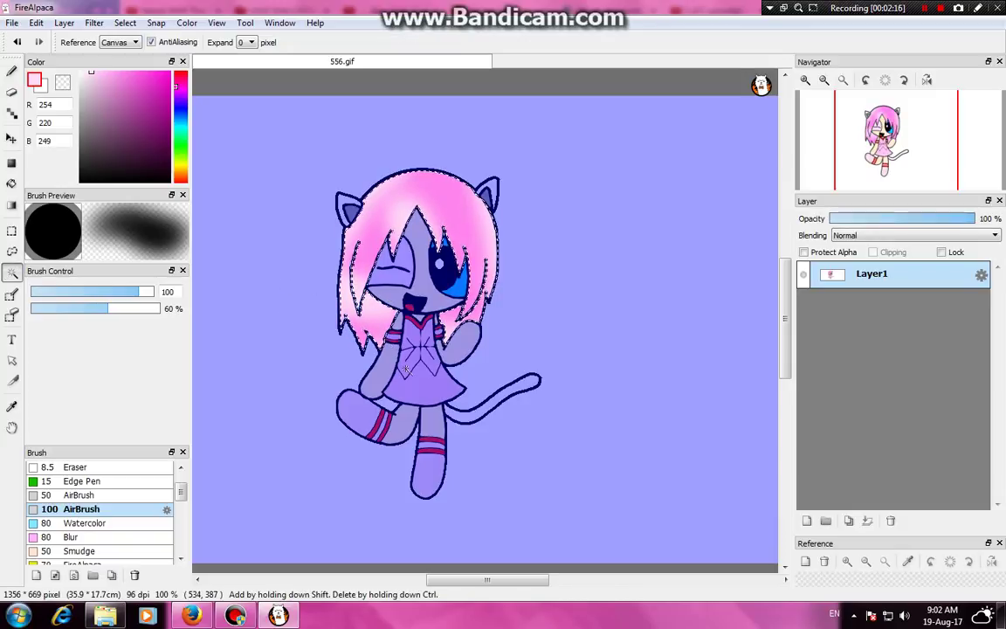
pyautogui.click(417, 366)
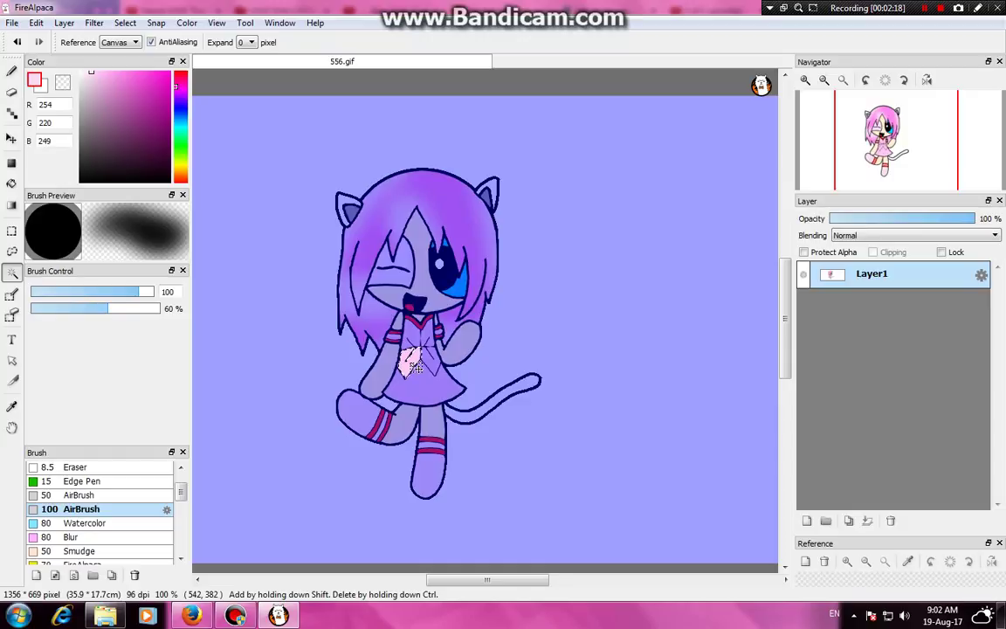
pyautogui.click(11, 71)
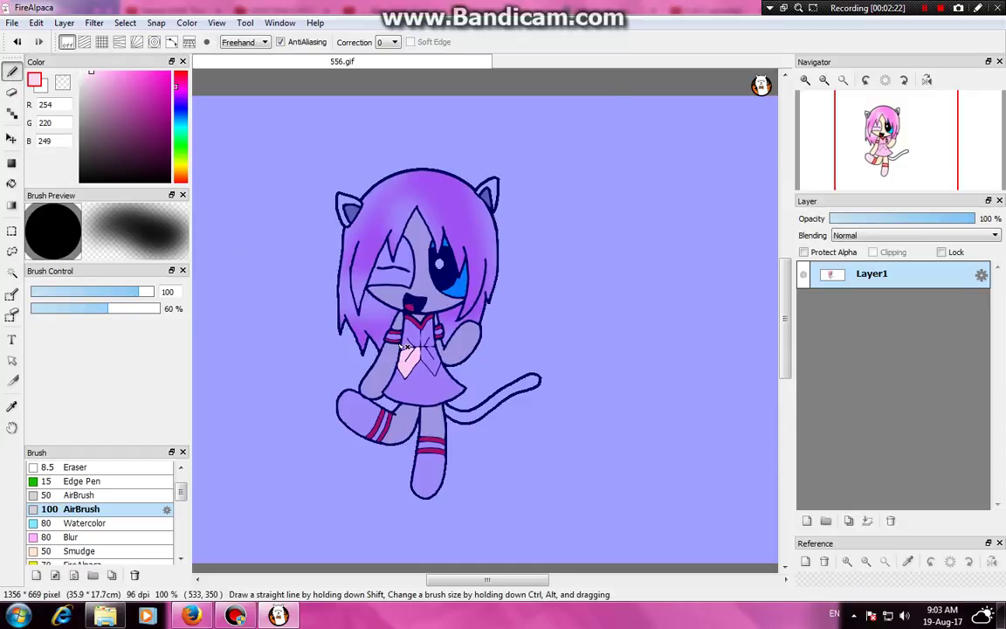
# - Select the skirt and airbrush a lighter pink highlight (RGB 251, 228, 247) across it
pyautogui.click(11, 272)
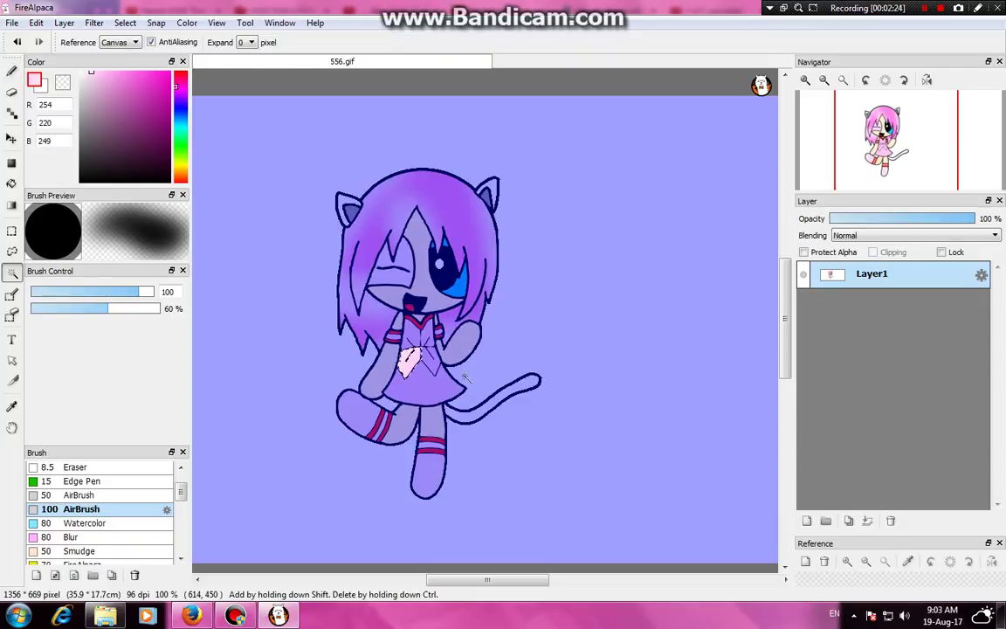
pyautogui.click(419, 391)
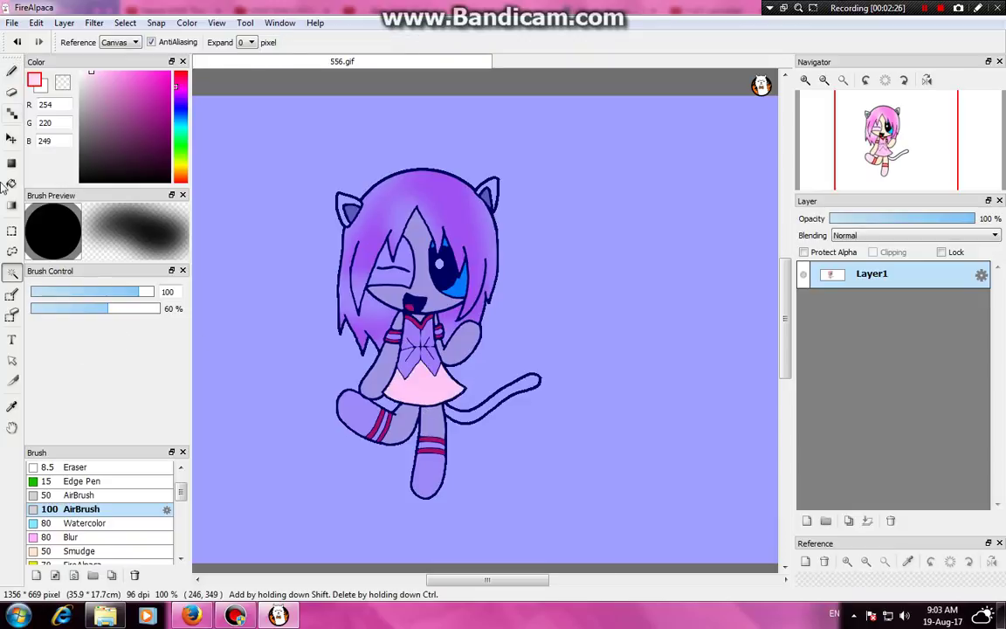
pyautogui.click(12, 71)
pyautogui.click(85, 74)
pyautogui.click(86, 74)
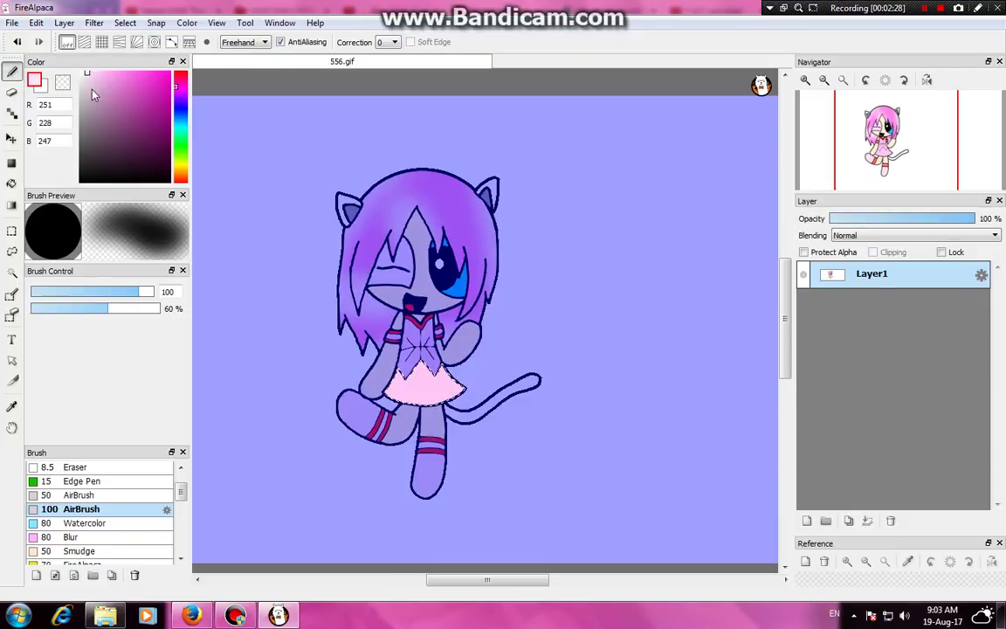
pyautogui.moveTo(448, 388)
pyautogui.mouseDown()
pyautogui.moveTo(432, 371)
pyautogui.moveTo(468, 419)
pyautogui.moveTo(356, 278)
pyautogui.mouseUp()
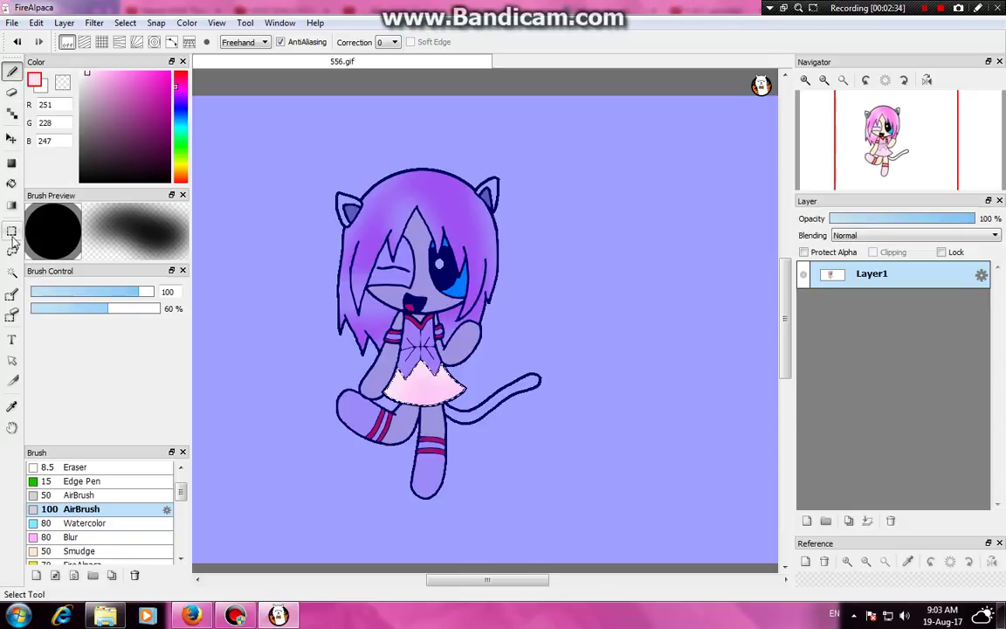
# - Select the upper-right chest panel of the dress and airbrush it with the lighter pink
pyautogui.click(11, 272)
pyautogui.click(424, 335)
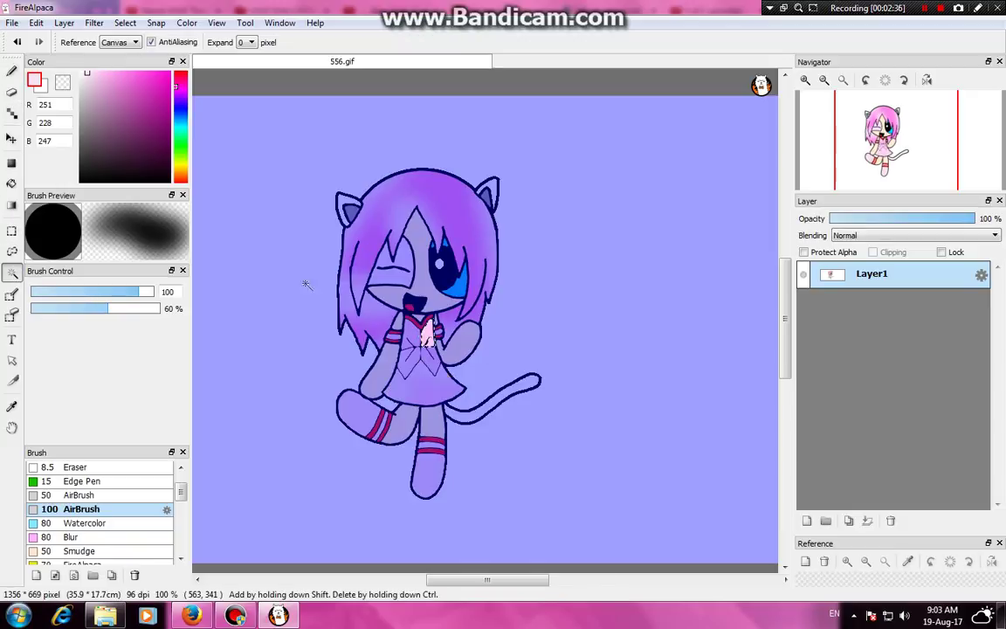
pyautogui.click(11, 71)
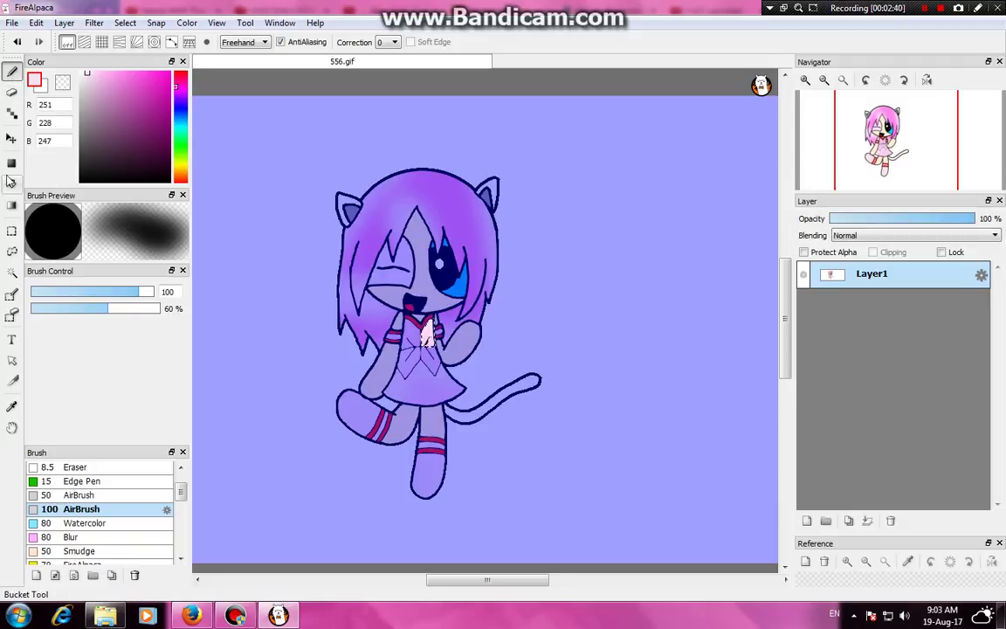
# - Select the foot area of each sock in turn, standing leg first, and airbrush it with the same lighter pink
pyautogui.click(11, 272)
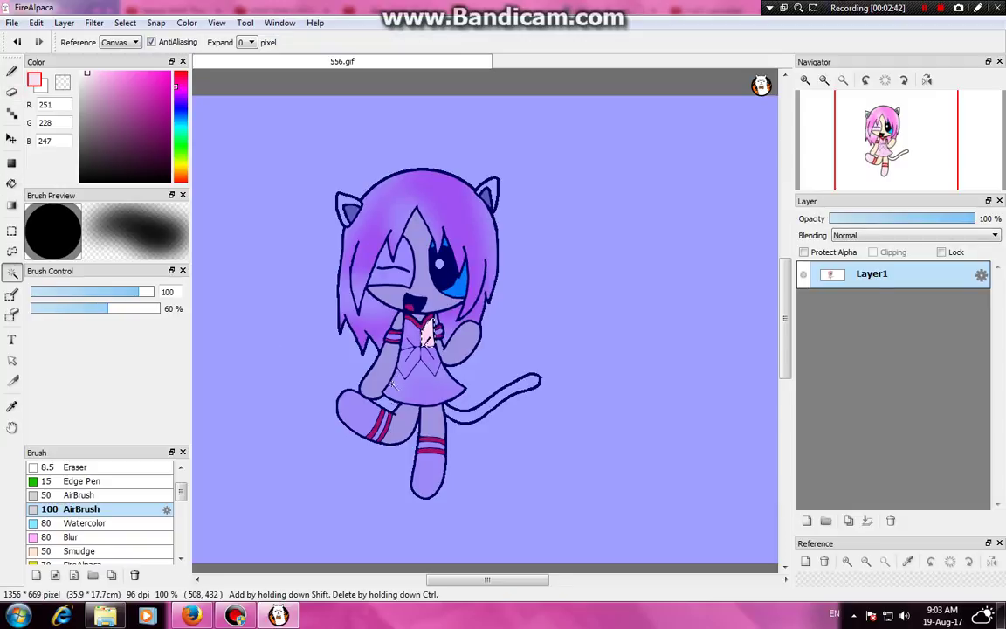
pyautogui.click(428, 473)
pyautogui.click(12, 70)
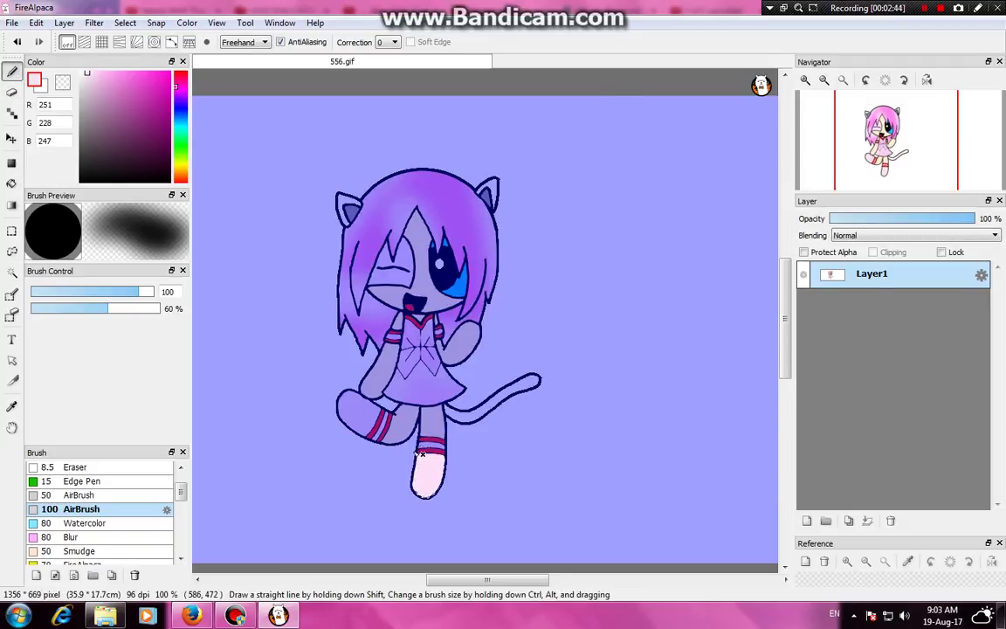
pyautogui.click(11, 272)
pyautogui.click(358, 414)
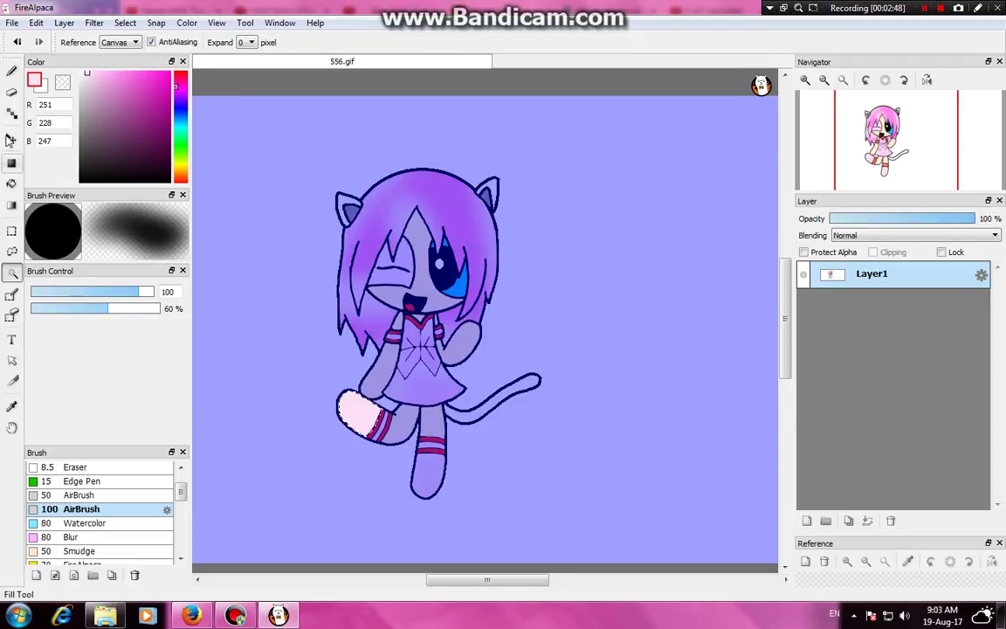
pyautogui.click(11, 90)
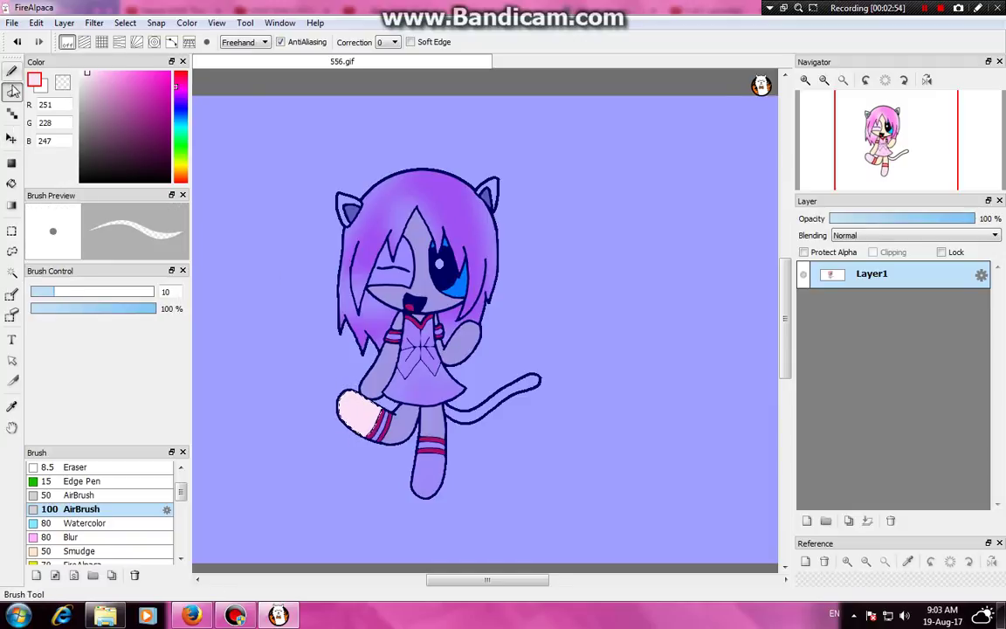
# - Select the white tail and airbrush soft pink shading (RGB 246, 215, 241) onto its tip and base
pyautogui.click(11, 271)
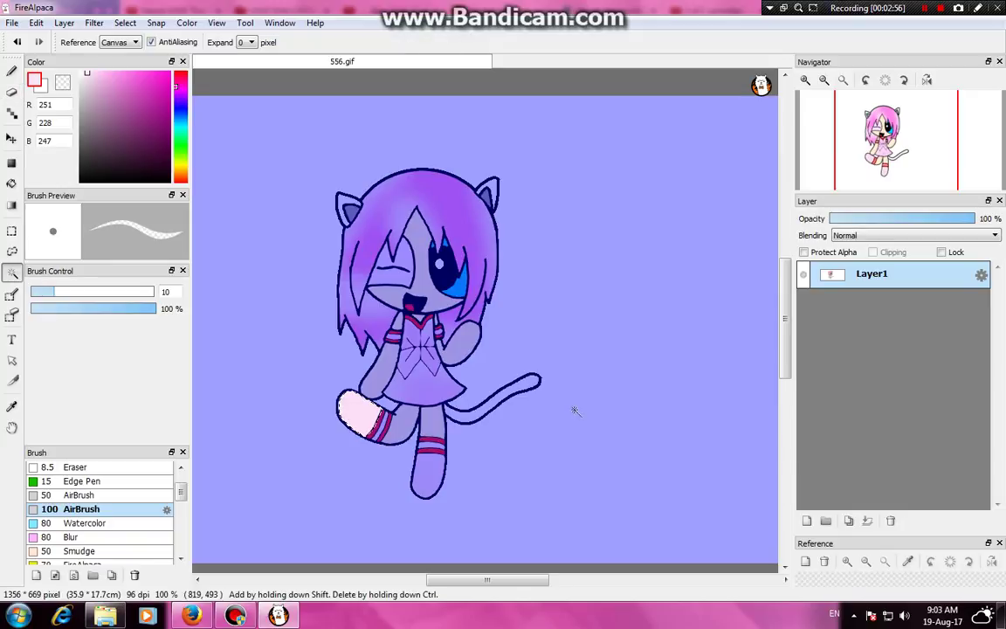
pyautogui.click(469, 417)
pyautogui.click(11, 71)
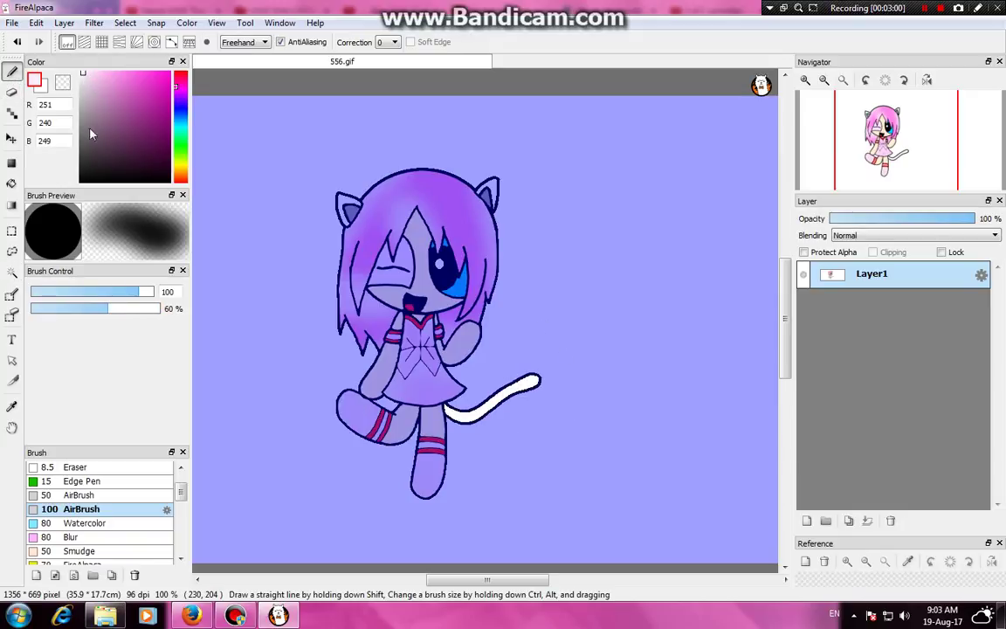
pyautogui.moveTo(510, 390); pyautogui.dragTo(538, 405)
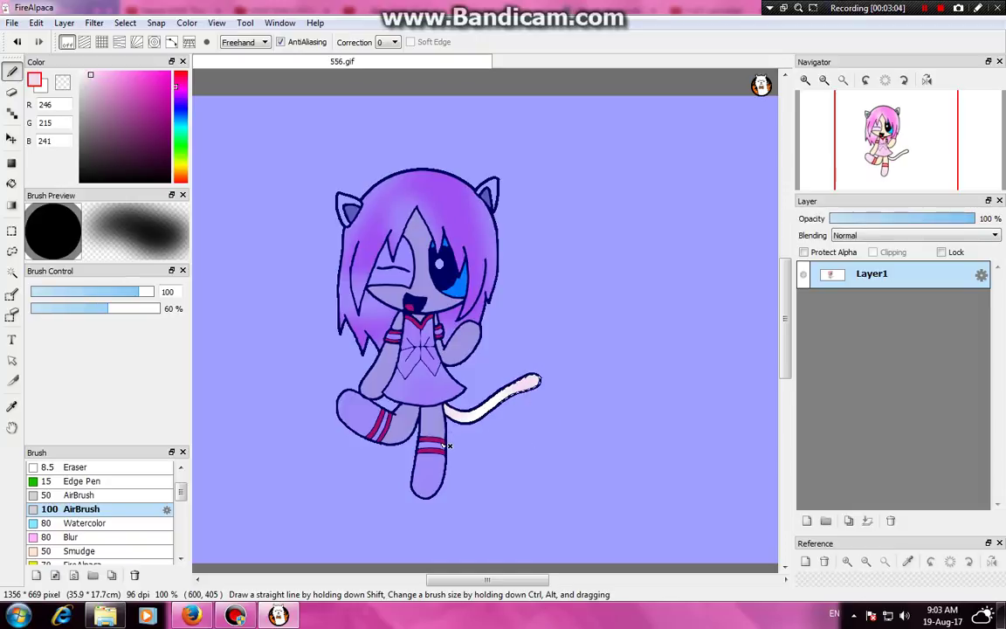
pyautogui.moveTo(479, 412); pyautogui.dragTo(456, 419)
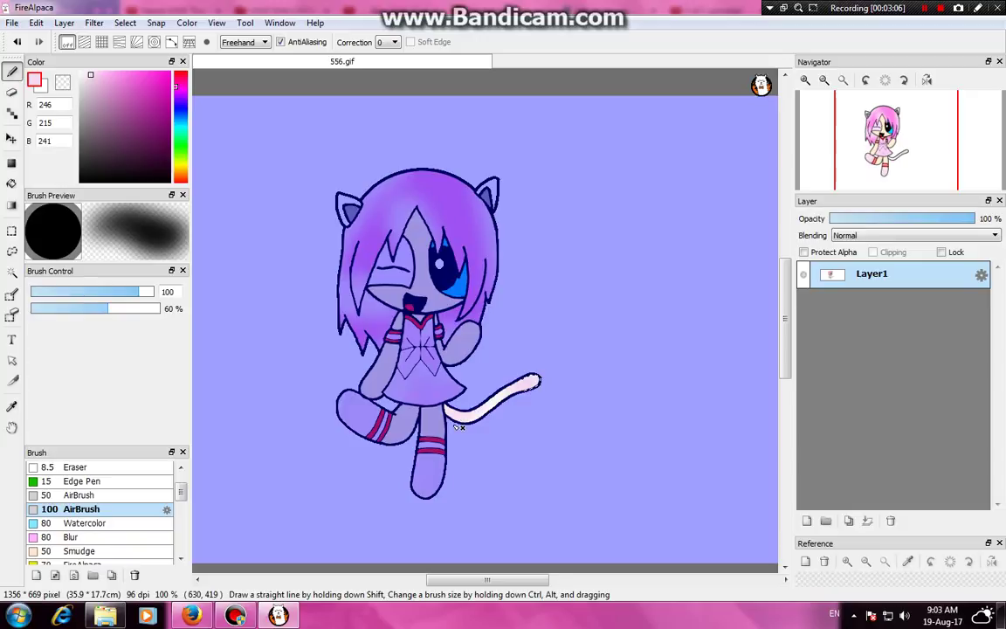
# - Select the white outer area of each cat ear in turn and airbrush it with the same soft pink
pyautogui.click(12, 272)
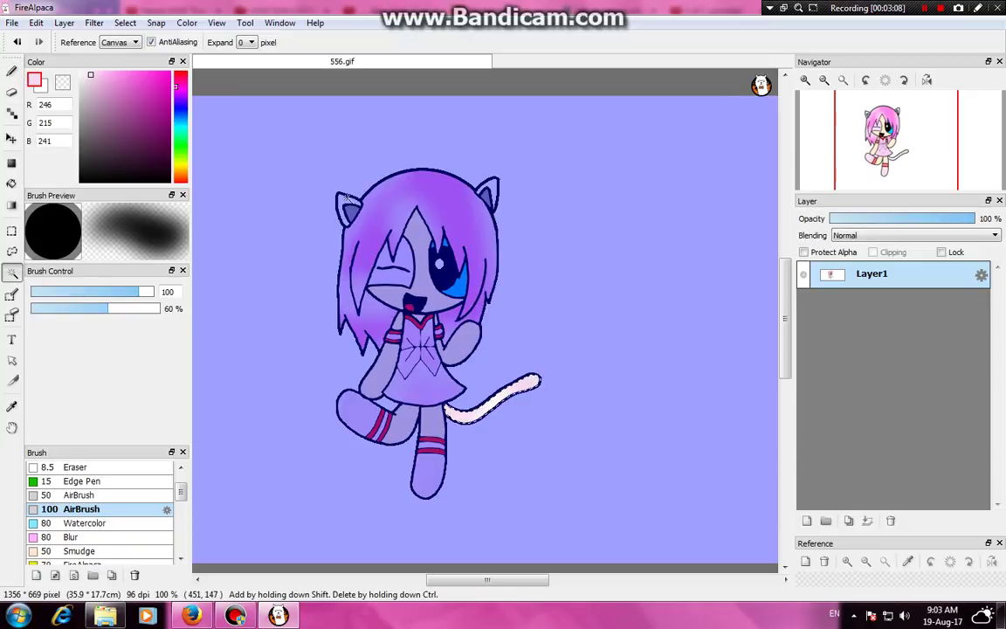
pyautogui.click(345, 203)
pyautogui.press('b')
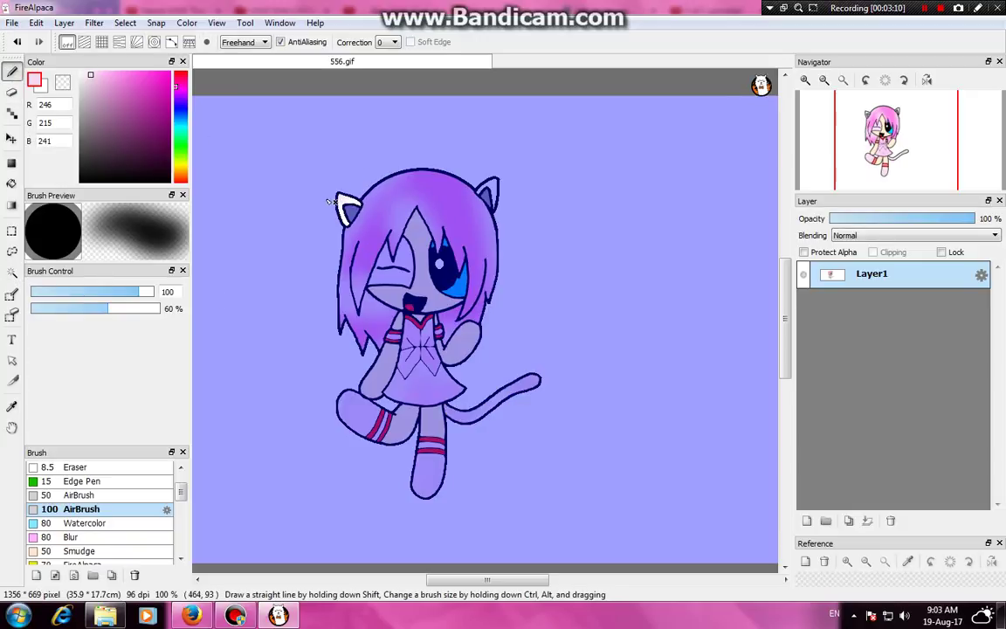
pyautogui.click(12, 271)
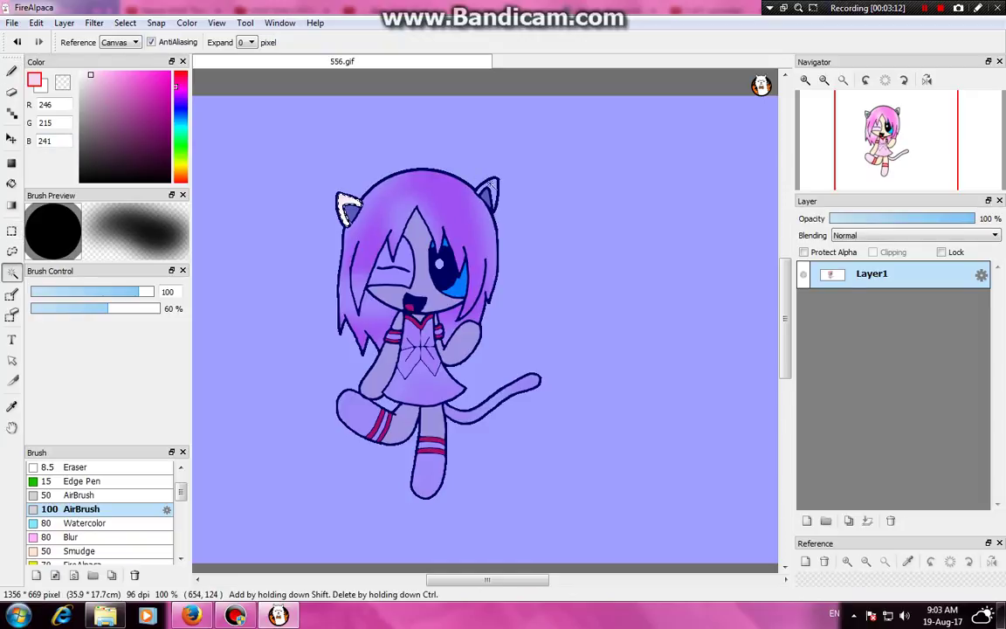
pyautogui.click(488, 190)
pyautogui.press('b')
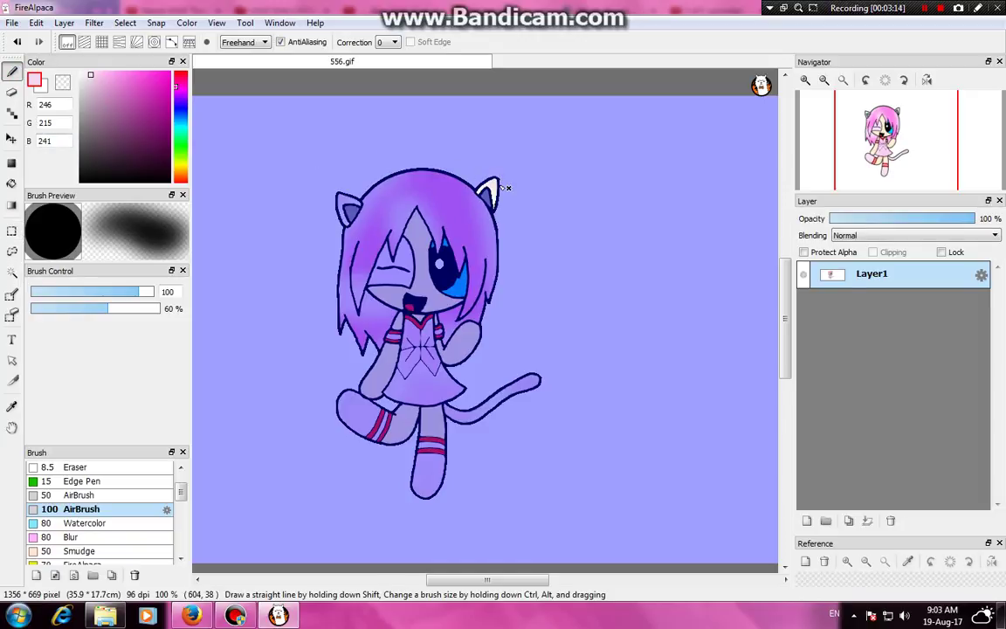
# - Select the grey inner area of each cat ear in turn and airbrush it with pale grey (RGB 241, 243, 246)
pyautogui.click(13, 272)
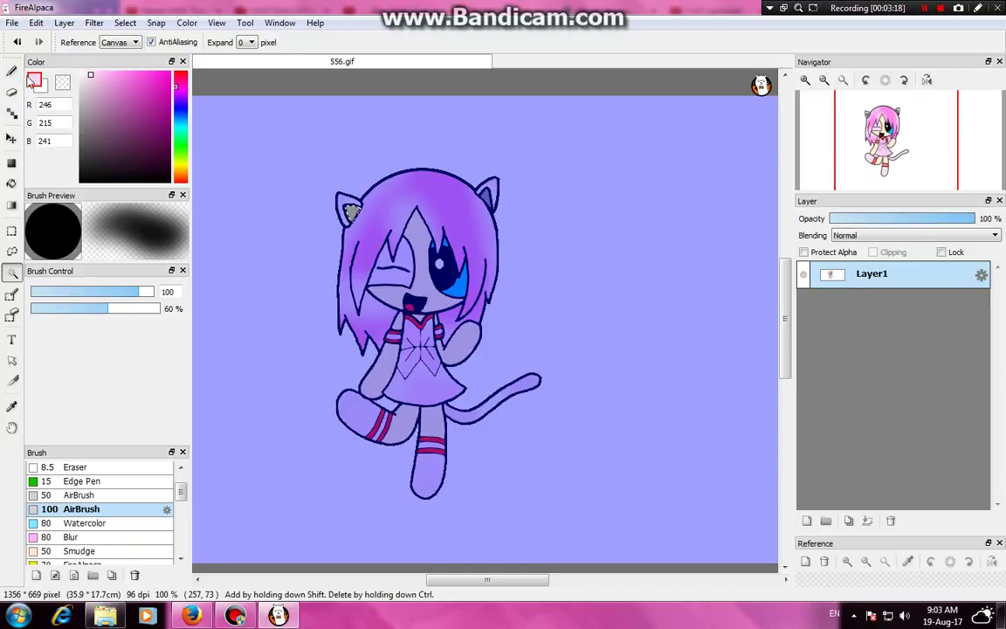
pyautogui.press('b')
pyautogui.rightClick(353, 210)
pyautogui.moveTo(94, 85); pyautogui.dragTo(73, 67)
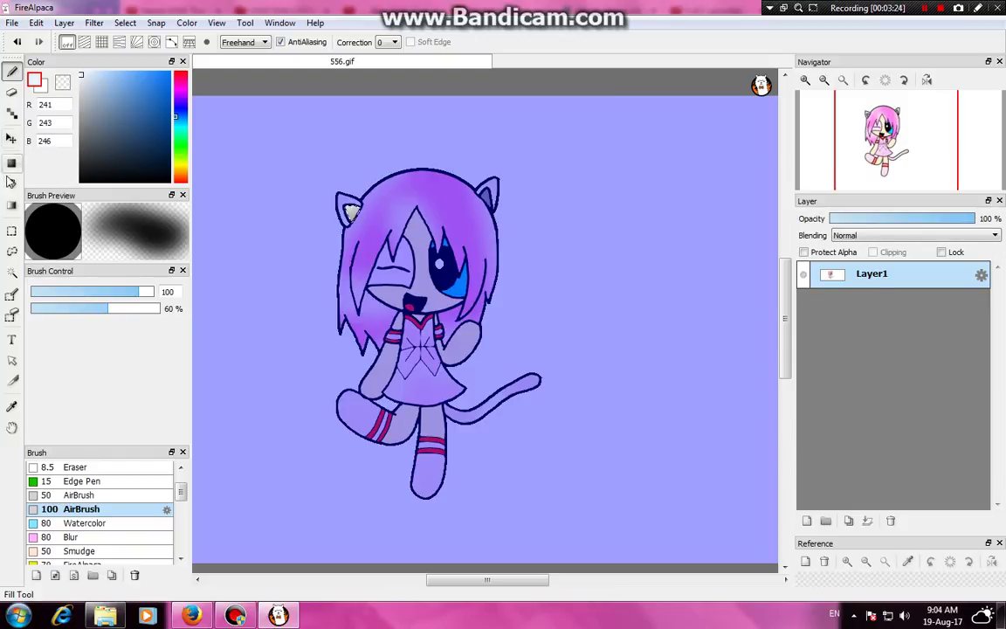
pyautogui.click(11, 272)
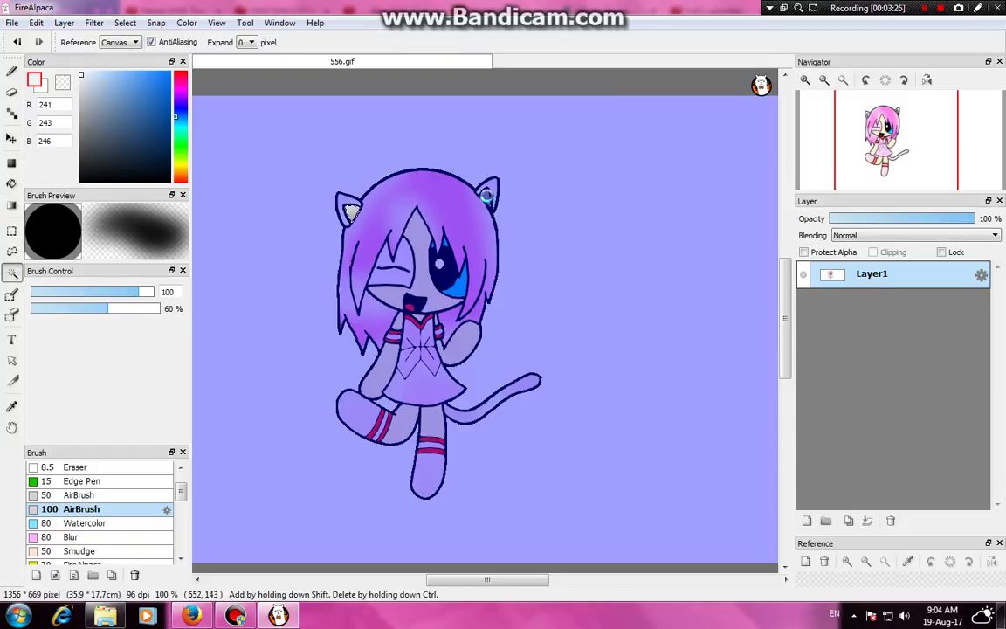
pyautogui.click(12, 71)
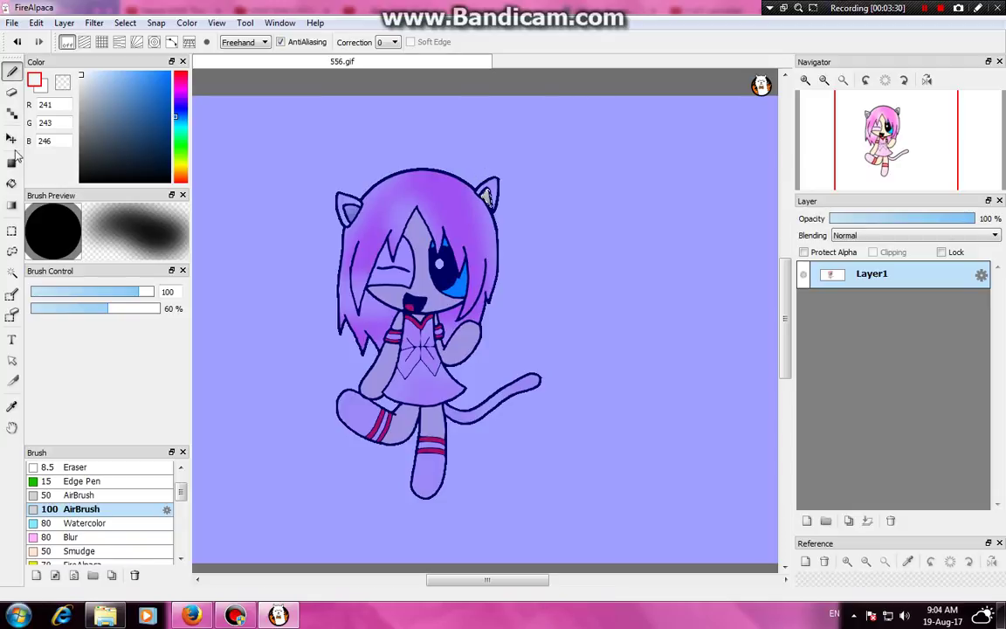
# - Select the pale pink area around the closed eye and airbrush its upper part with near-white (RGB 250, 250, 251)
pyautogui.click(12, 272)
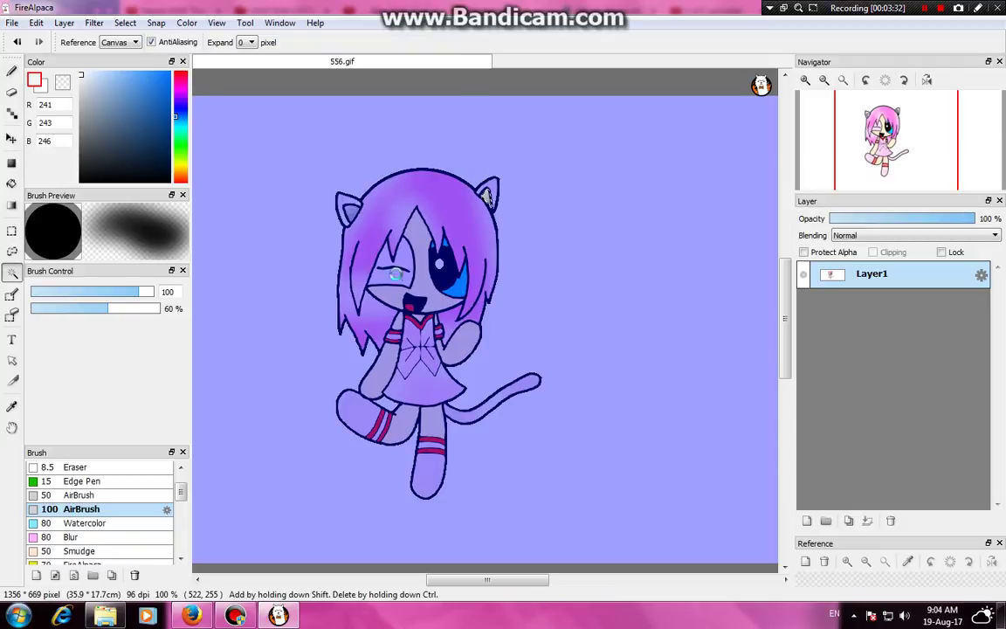
pyautogui.click(392, 255)
pyautogui.click(11, 72)
pyautogui.click(180, 179)
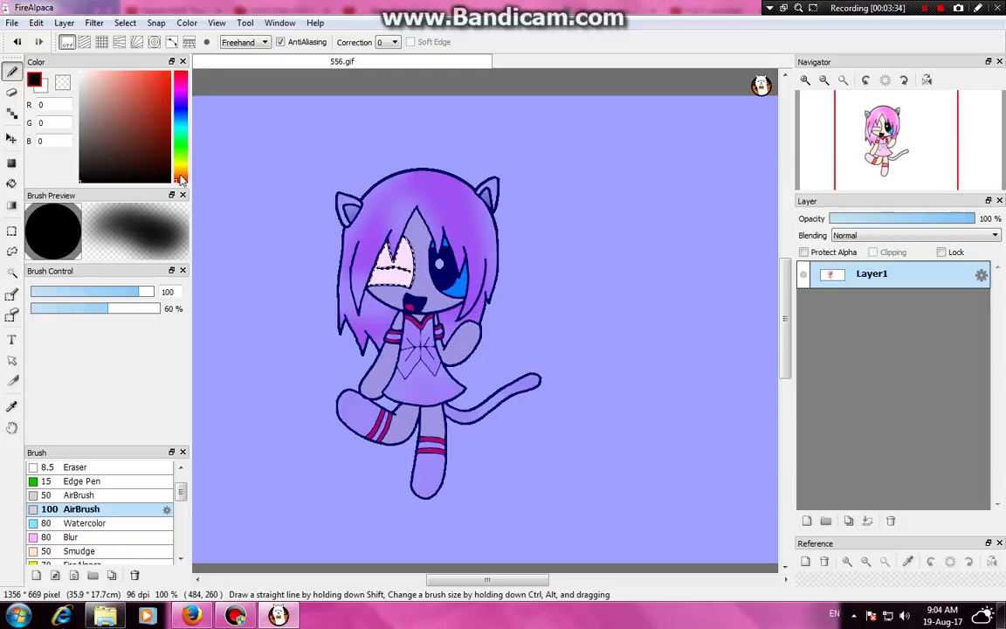
pyautogui.keyDown('alt'); pyautogui.click(396, 264); pyautogui.keyUp('alt')
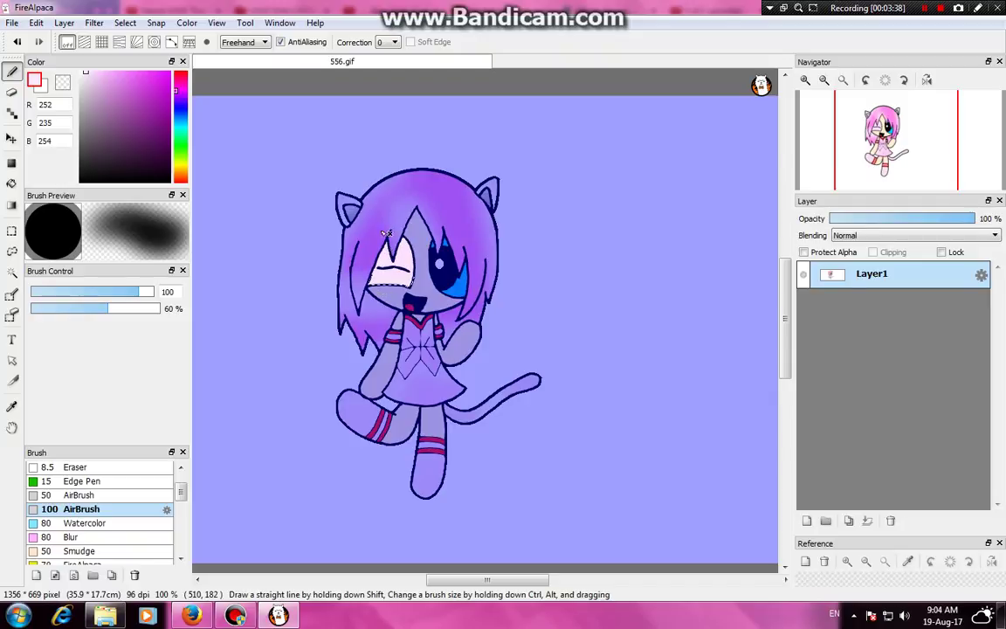
pyautogui.click(81, 74)
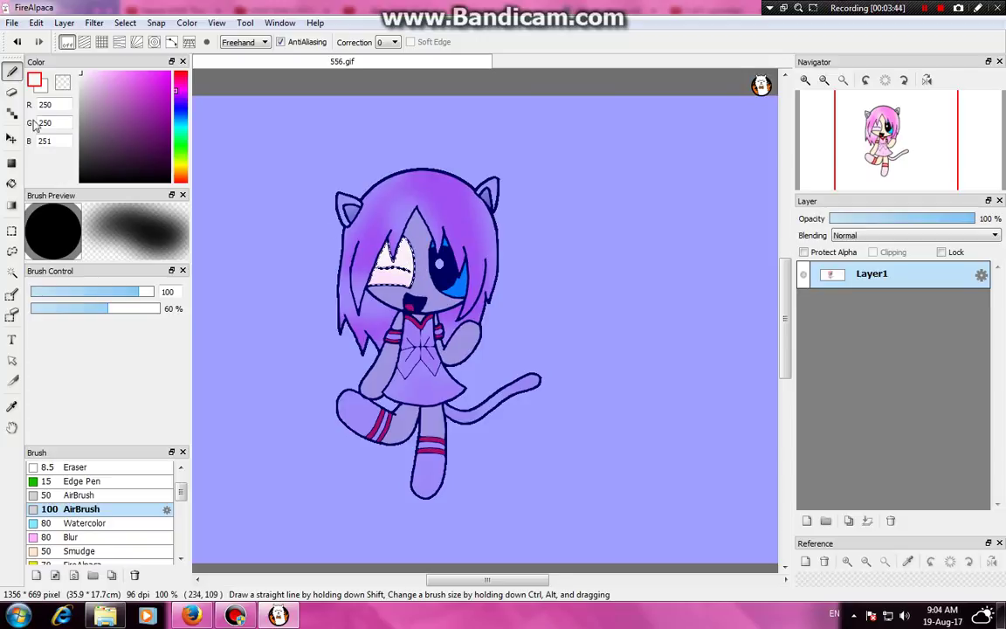
# - Select the blue lower part of the open eye and airbrush it with light blue (RGB 179, 232, 249)
pyautogui.click(12, 273)
pyautogui.click(458, 292)
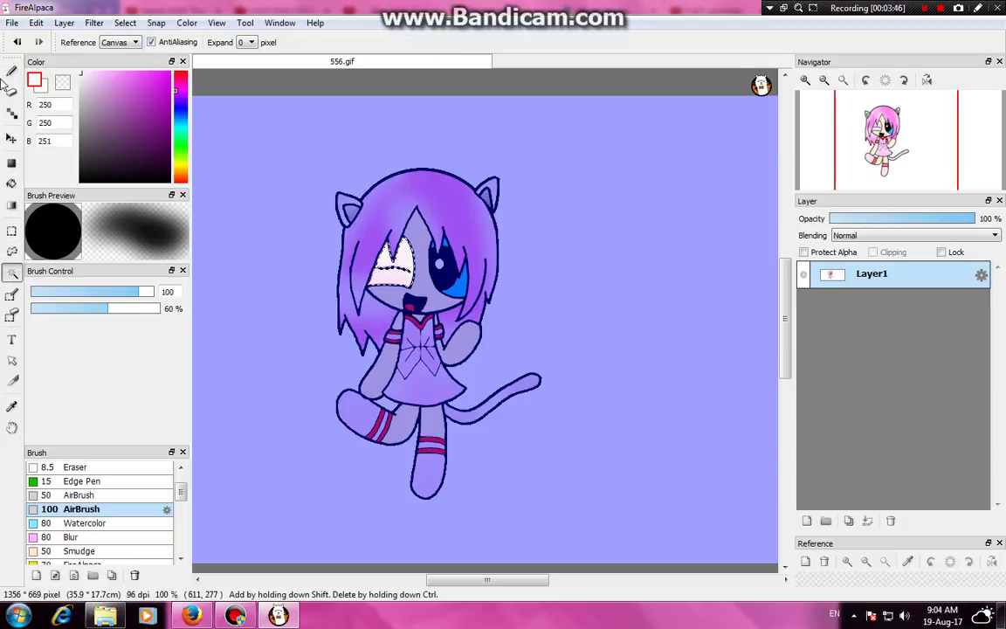
pyautogui.click(12, 72)
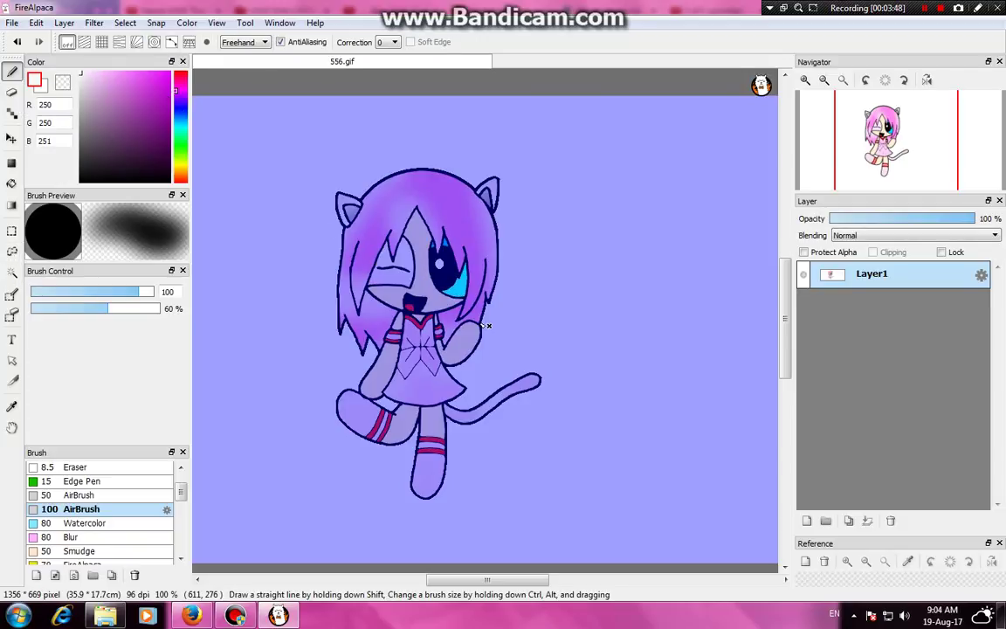
pyautogui.rightClick(459, 288)
pyautogui.moveTo(102, 88); pyautogui.dragTo(100, 73)
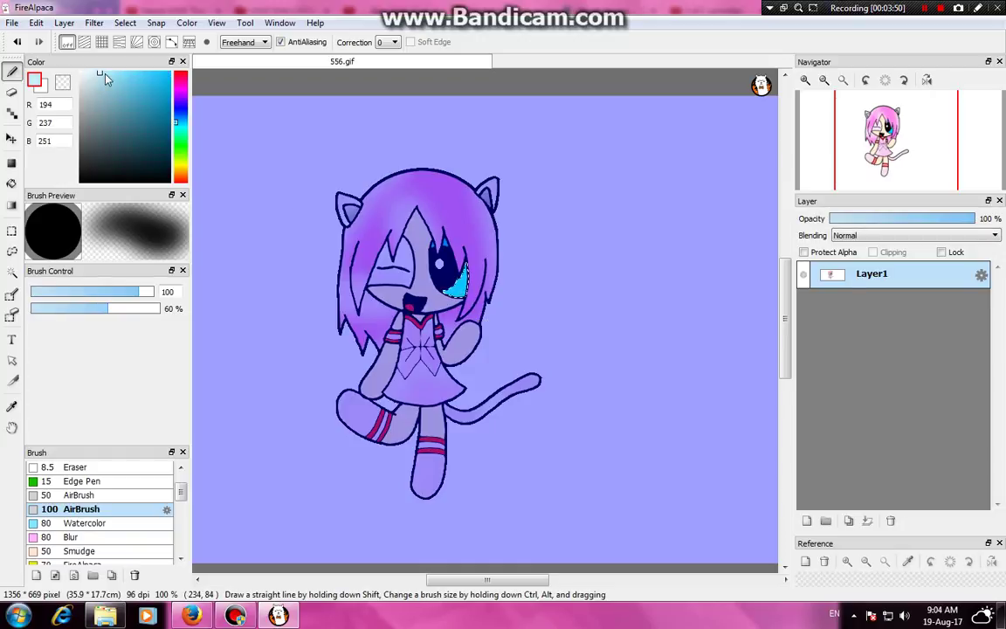
pyautogui.click(104, 74)
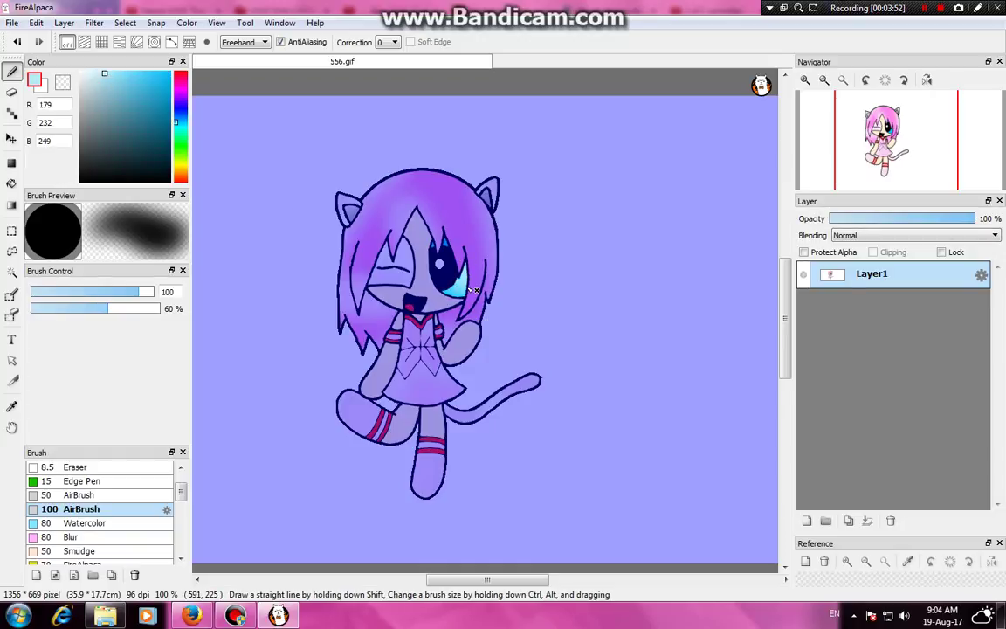
pyautogui.moveTo(473, 290); pyautogui.dragTo(487, 287)
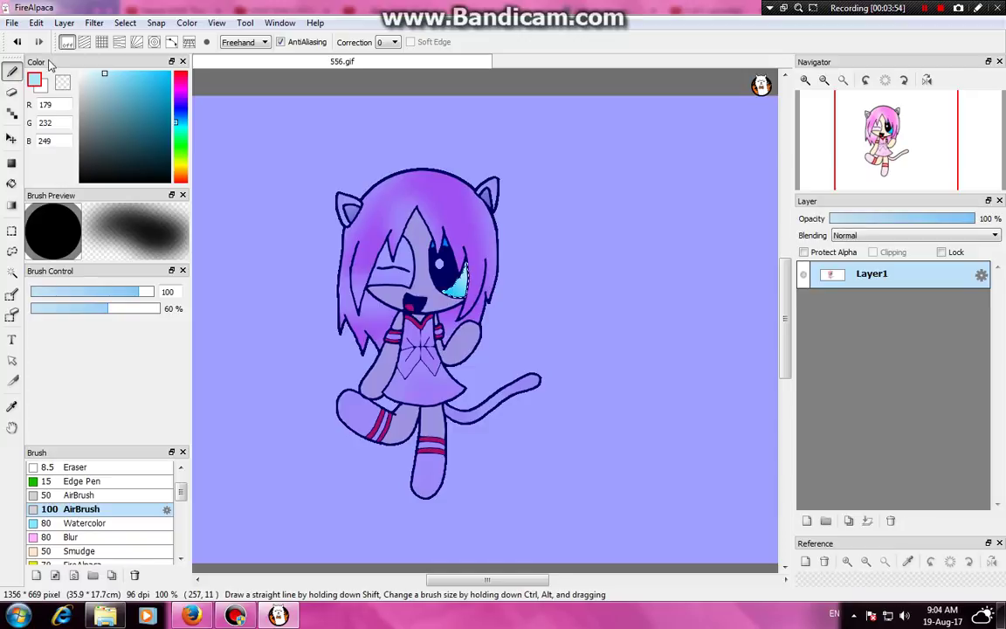
# - Fill the selected background around the character with light pink (RGB 254, 175, 245)
pyautogui.scroll(-2, 339, 262)
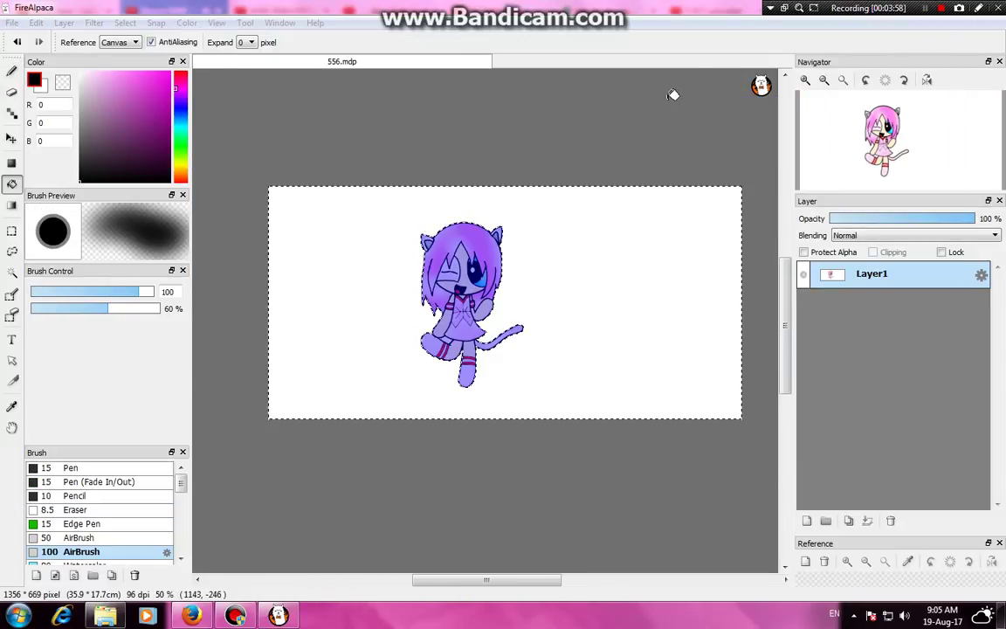
pyautogui.click(673, 94)
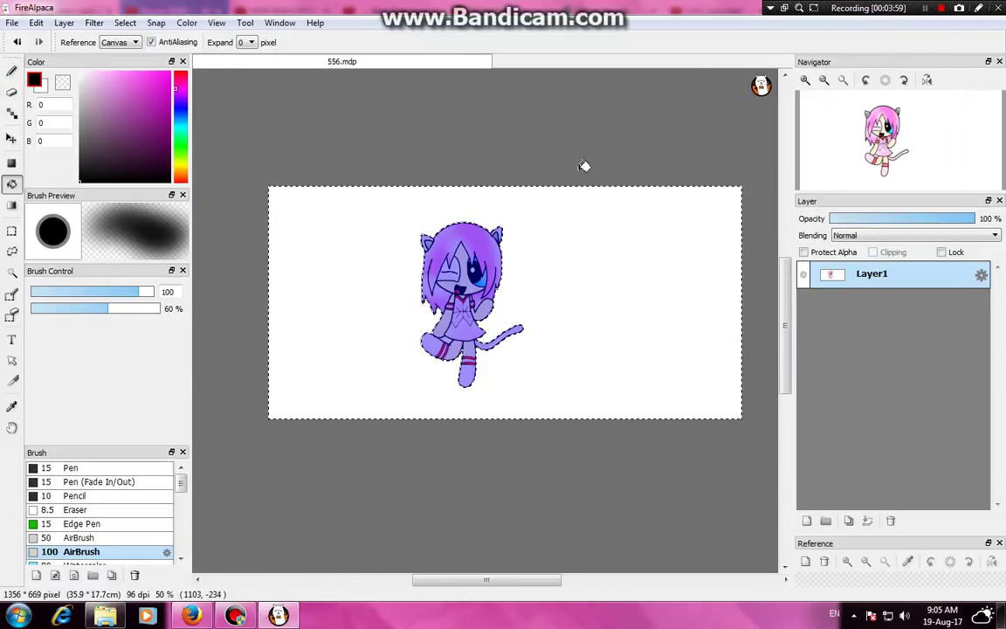
pyautogui.click(609, 314)
pyautogui.click(15, 40)
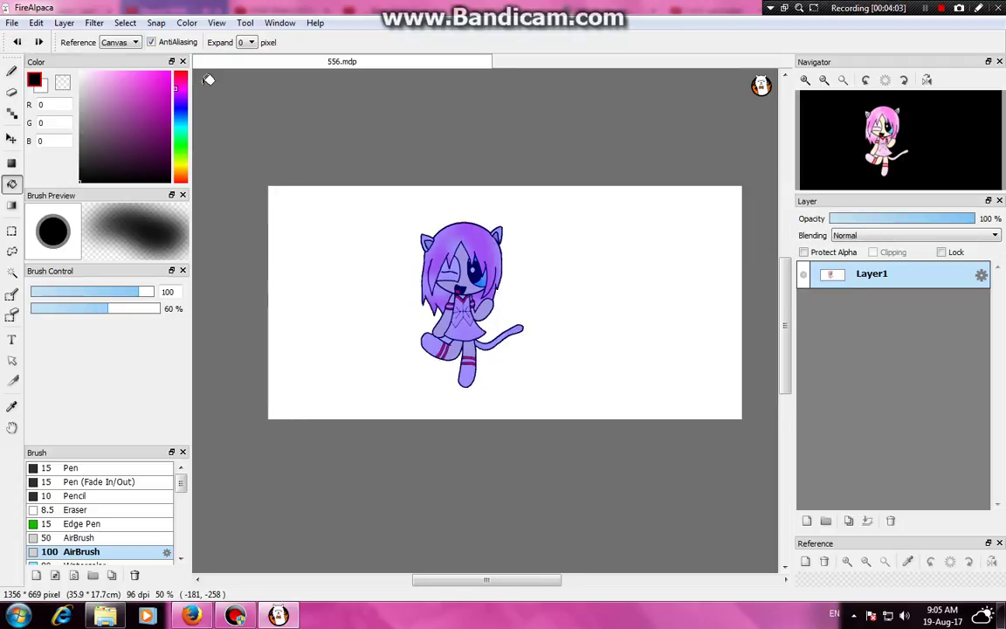
pyautogui.click(118, 78)
pyautogui.click(107, 72)
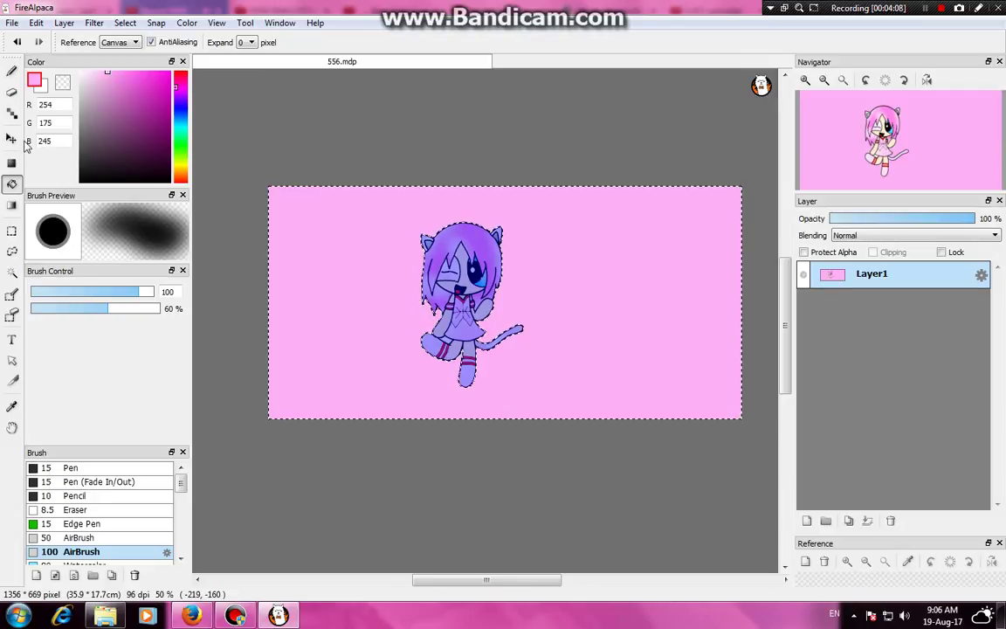
# - Select the white gap between the lowered hand and the raised leg and fill it with the same light pink
pyautogui.click(11, 272)
pyautogui.hotkey('ctrl', 'd')
pyautogui.click(392, 319)
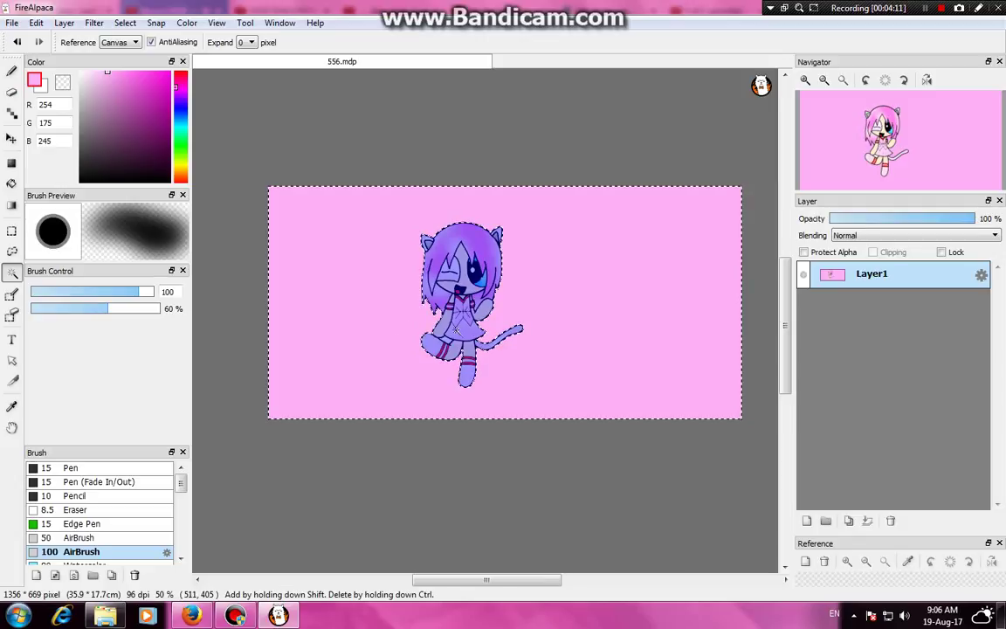
pyautogui.click(449, 340)
pyautogui.scroll(1, 421, 325)
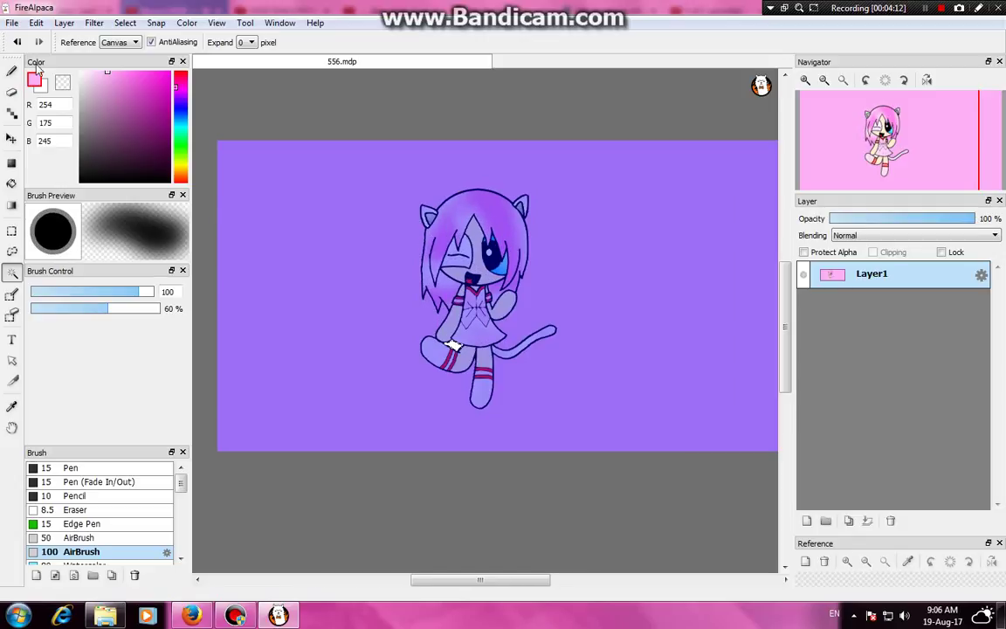
pyautogui.click(12, 163)
pyautogui.click(12, 183)
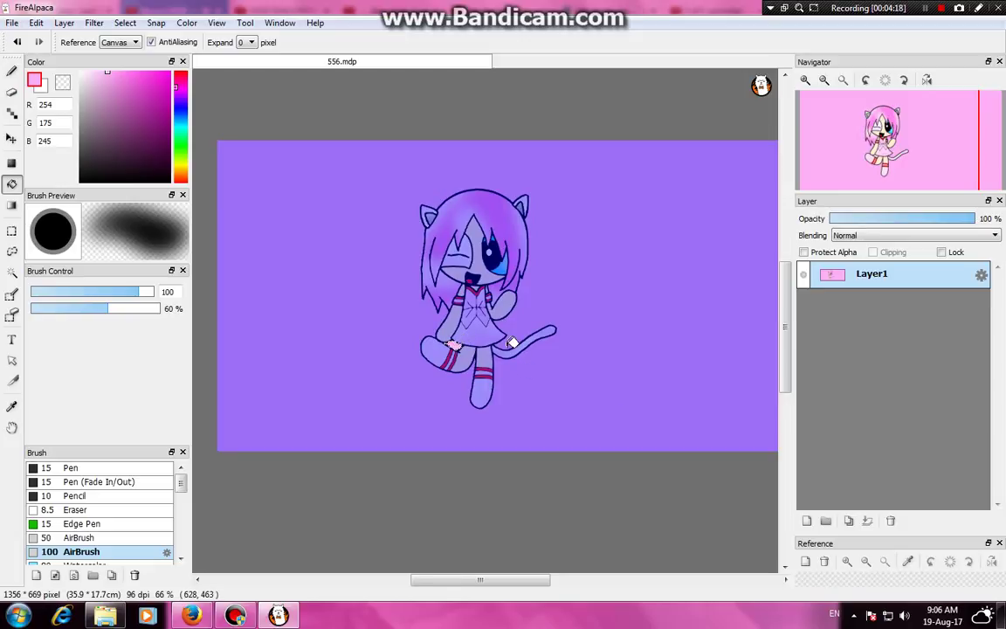
# - Select the pink background around the character and set the airbrush colour to magenta (RGB 242, 37, 244)
pyautogui.scroll(-1, 513, 344)
pyautogui.click(11, 72)
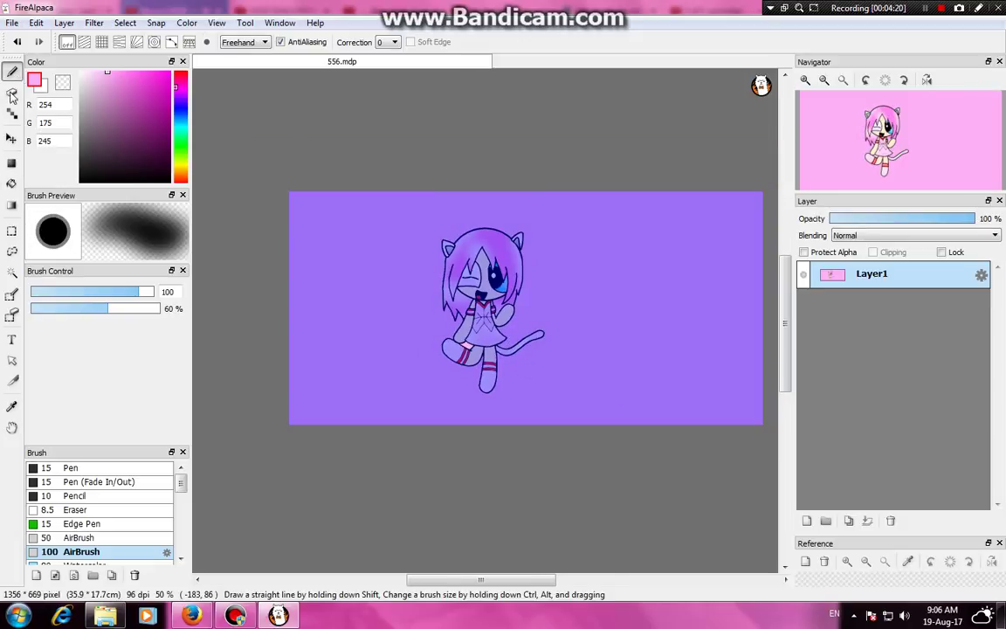
pyautogui.click(11, 271)
pyautogui.click(384, 417)
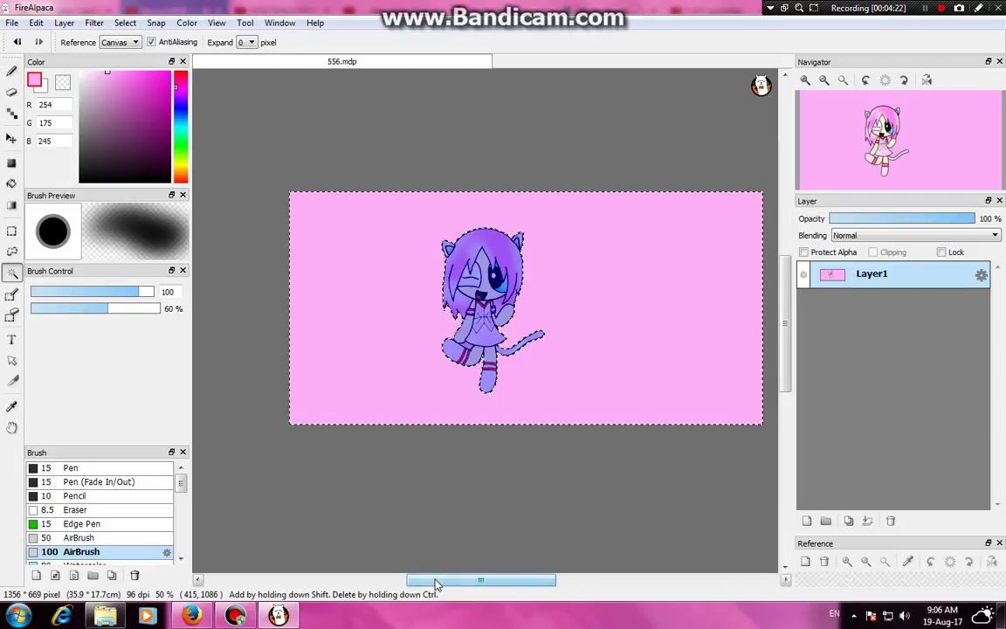
pyautogui.moveTo(437, 585); pyautogui.dragTo(447, 580)
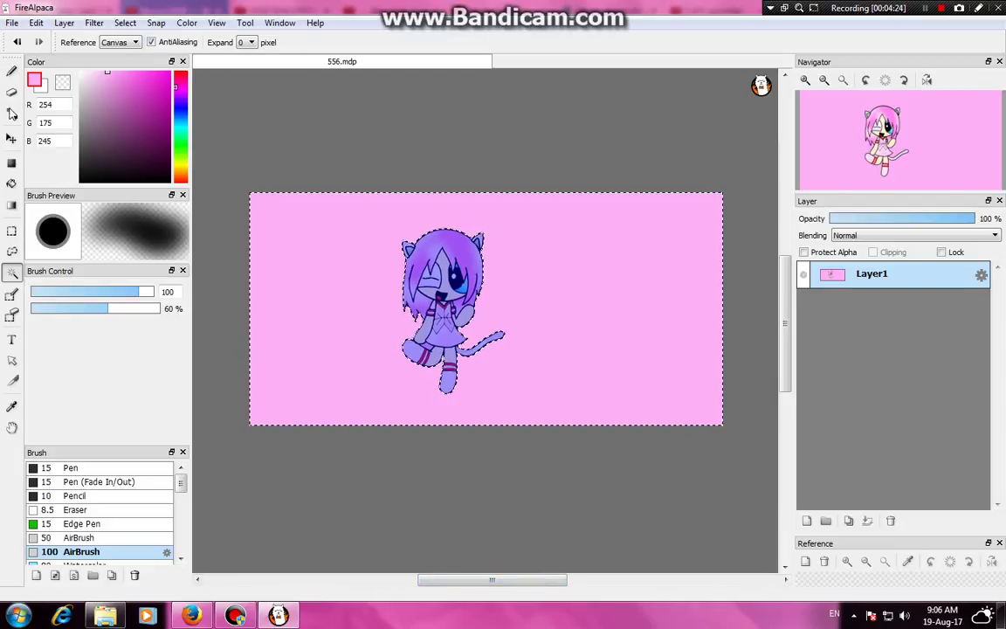
pyautogui.click(11, 74)
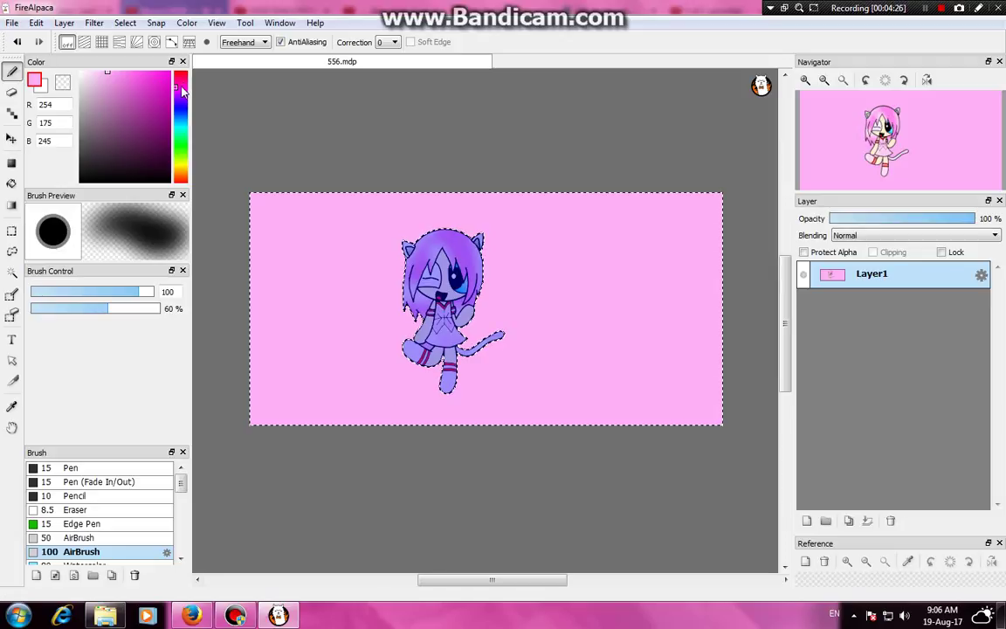
pyautogui.moveTo(182, 87); pyautogui.dragTo(181, 89)
pyautogui.click(157, 76)
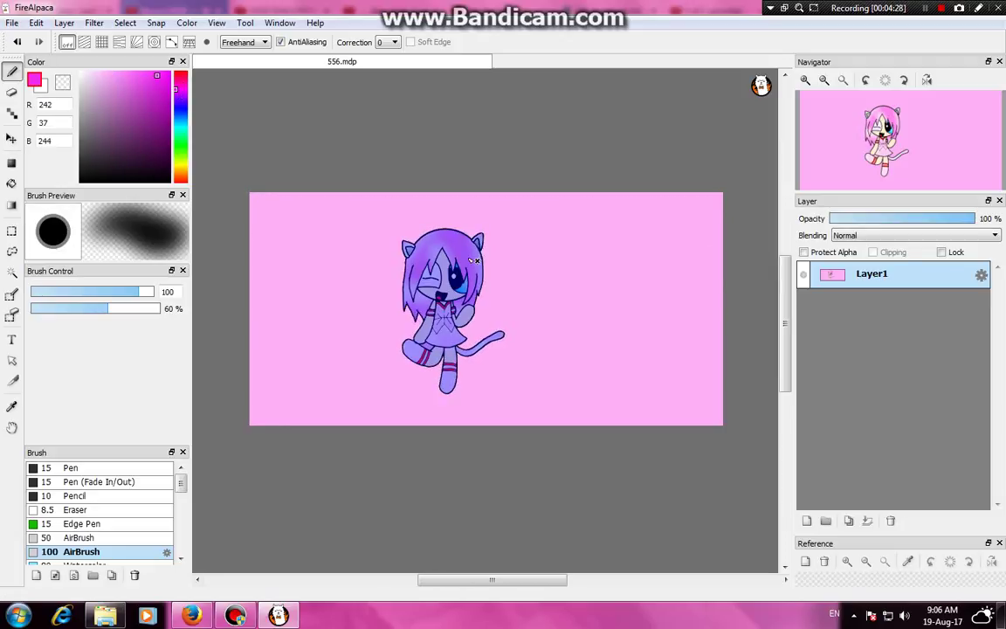
# - Try magenta airbrush strokes across the selected background at brush sizes 327 and 111
pyautogui.moveTo(607, 195); pyautogui.dragTo(586, 197)
pyautogui.moveTo(138, 291); pyautogui.dragTo(152, 292)
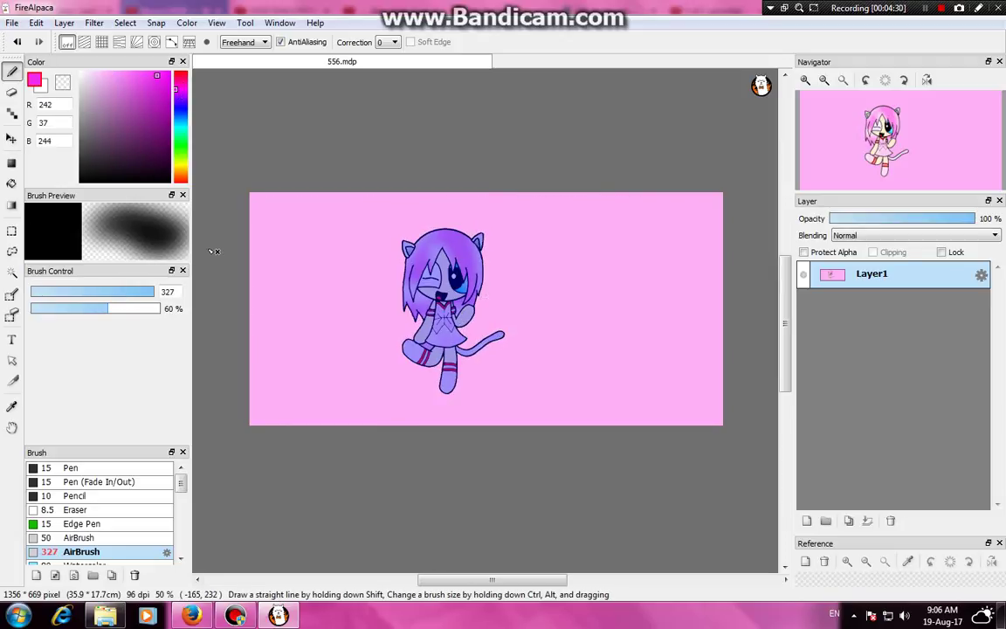
pyautogui.moveTo(243, 247); pyautogui.dragTo(249, 246)
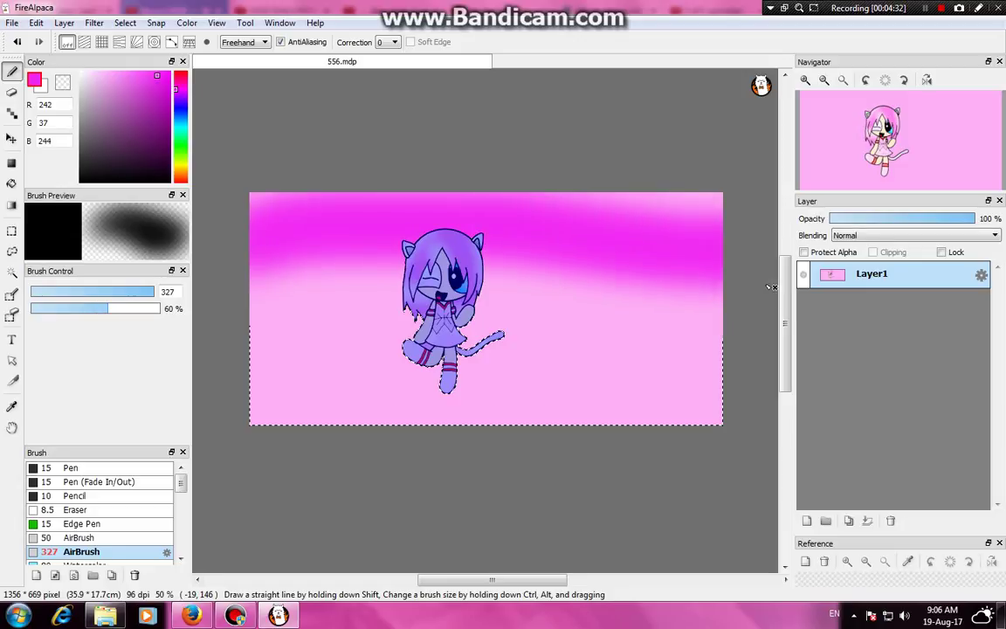
pyautogui.hotkey('ctrl', 'z')
pyautogui.click(143, 292)
pyautogui.moveTo(255, 268); pyautogui.dragTo(320, 249)
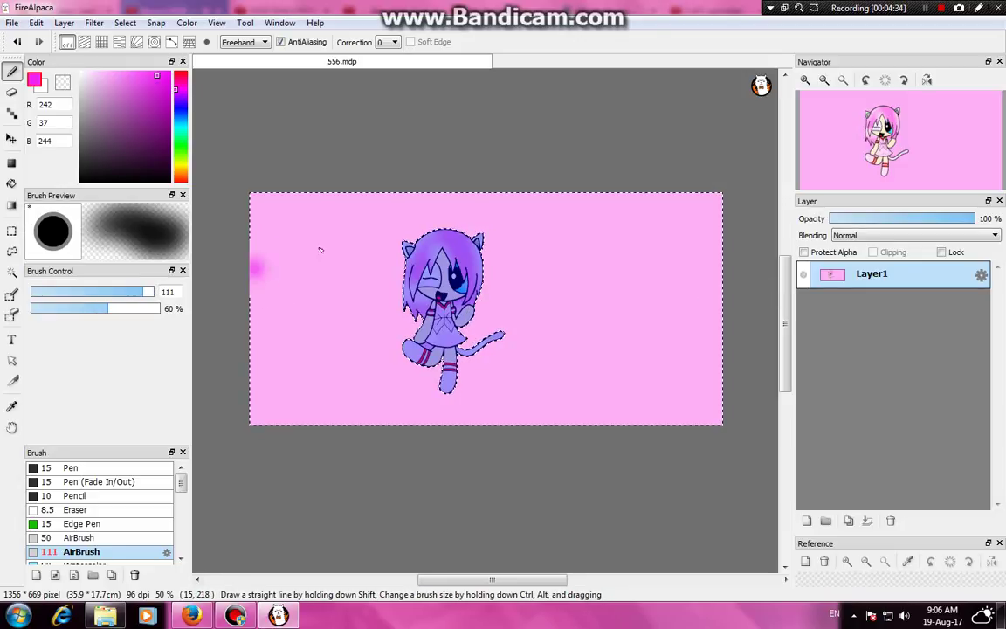
pyautogui.hotkey('ctrl', 'z')
# - Airbrush two wavy magenta bands across the full width of the background, above and below its middle, at brush size 131
pyautogui.click(150, 292)
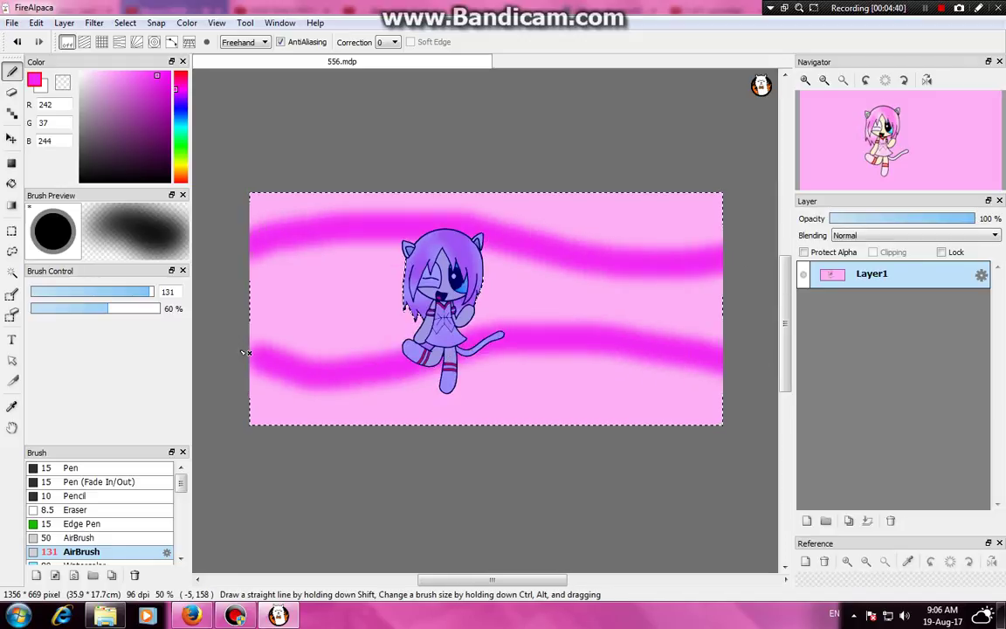
# - Try a stroke of the Leaf brush on the background beside the character
pyautogui.scroll(-5, 182, 493)
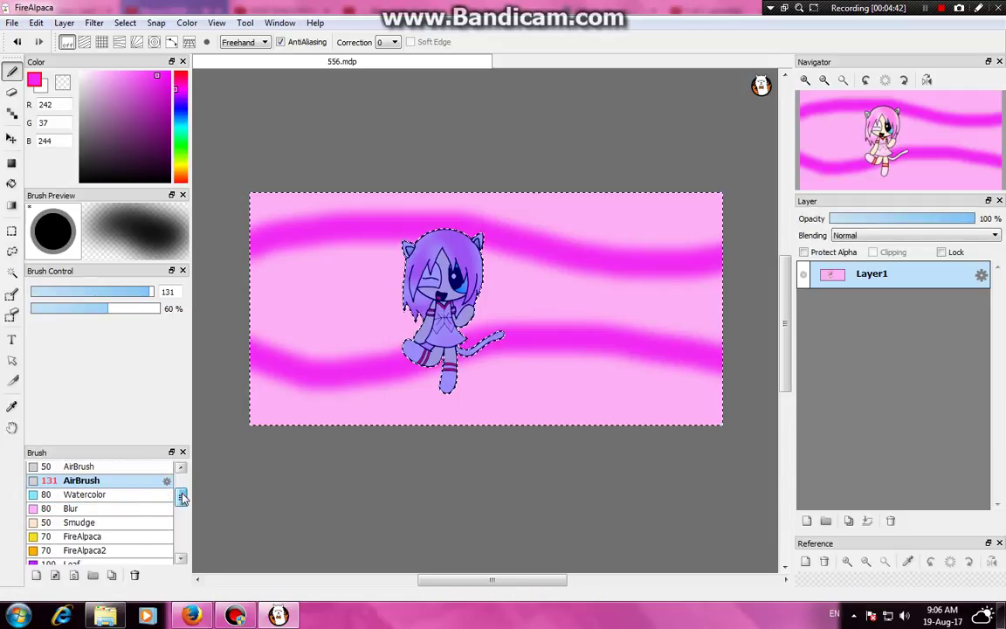
pyautogui.scroll(-4, 166, 506)
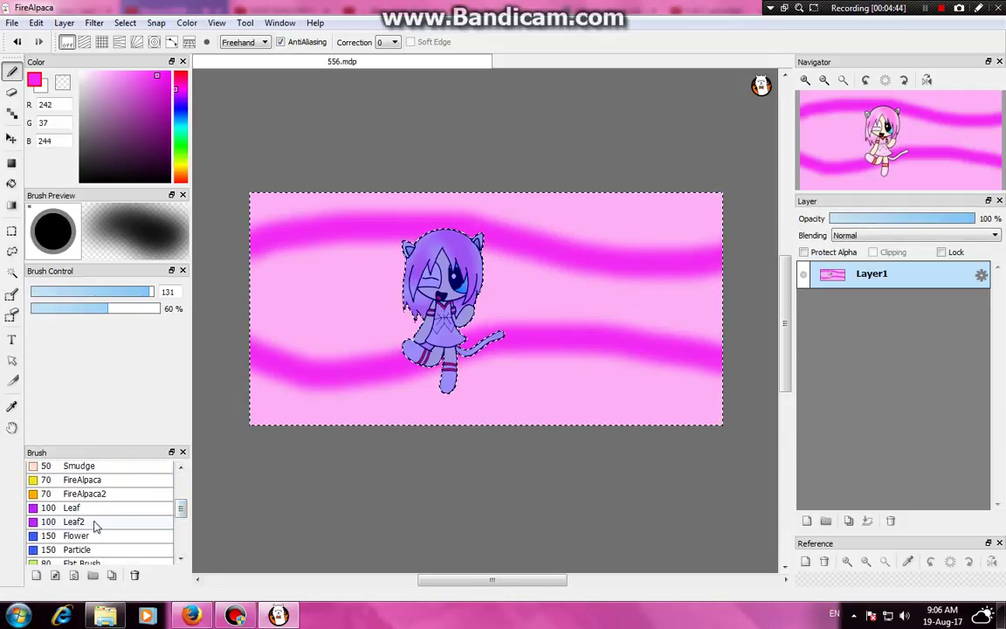
pyautogui.click(84, 509)
pyautogui.moveTo(292, 273)
pyautogui.mouseDown()
pyautogui.moveTo(285, 319)
pyautogui.moveTo(315, 365)
pyautogui.moveTo(390, 371)
pyautogui.mouseUp()
pyautogui.hotkey('ctrl', 'z')
# - Scatter magenta leaves over the banded background using the Leaf2 brush at size 229
pyautogui.click(73, 521)
pyautogui.moveTo(337, 262)
pyautogui.mouseDown()
pyautogui.moveTo(301, 253)
pyautogui.moveTo(283, 357)
pyautogui.moveTo(353, 373)
pyautogui.mouseUp()
pyautogui.hotkey('ctrl', 'z')
pyautogui.moveTo(140, 292); pyautogui.dragTo(187, 285)
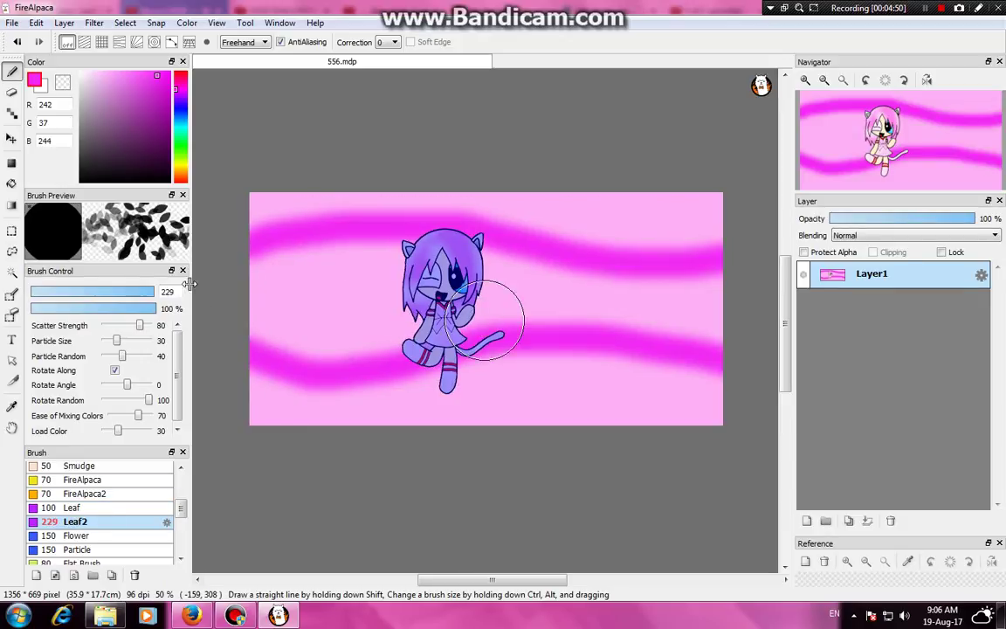
pyautogui.moveTo(305, 246)
pyautogui.mouseDown()
pyautogui.moveTo(303, 295)
pyautogui.moveTo(392, 321)
pyautogui.moveTo(476, 234)
pyautogui.moveTo(593, 247)
pyautogui.moveTo(690, 334)
pyautogui.moveTo(707, 382)
pyautogui.moveTo(321, 415)
pyautogui.moveTo(228, 355)
pyautogui.mouseUp()
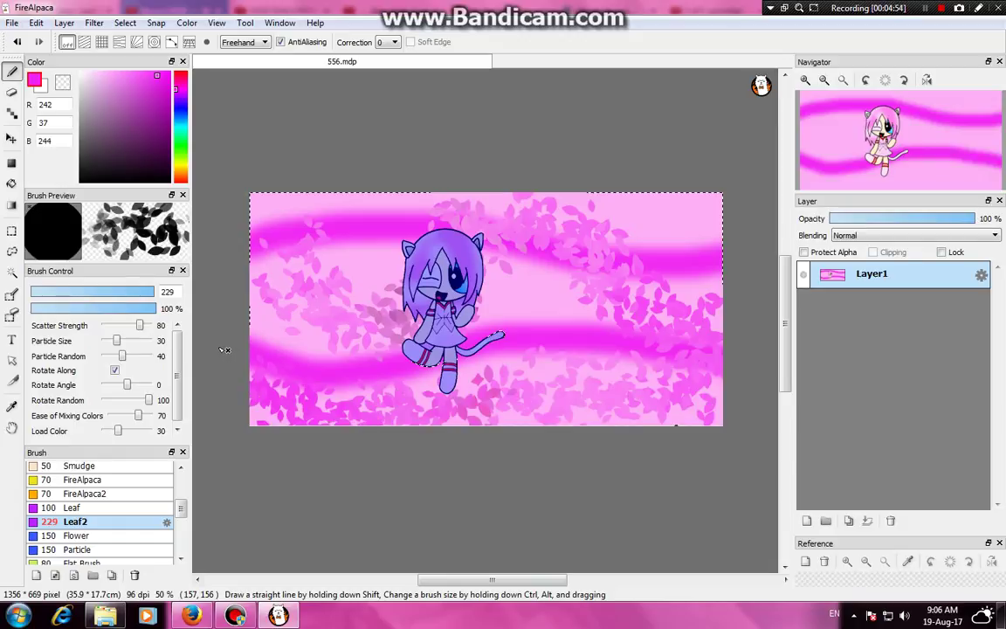
pyautogui.hotkey('ctrl', 'z')
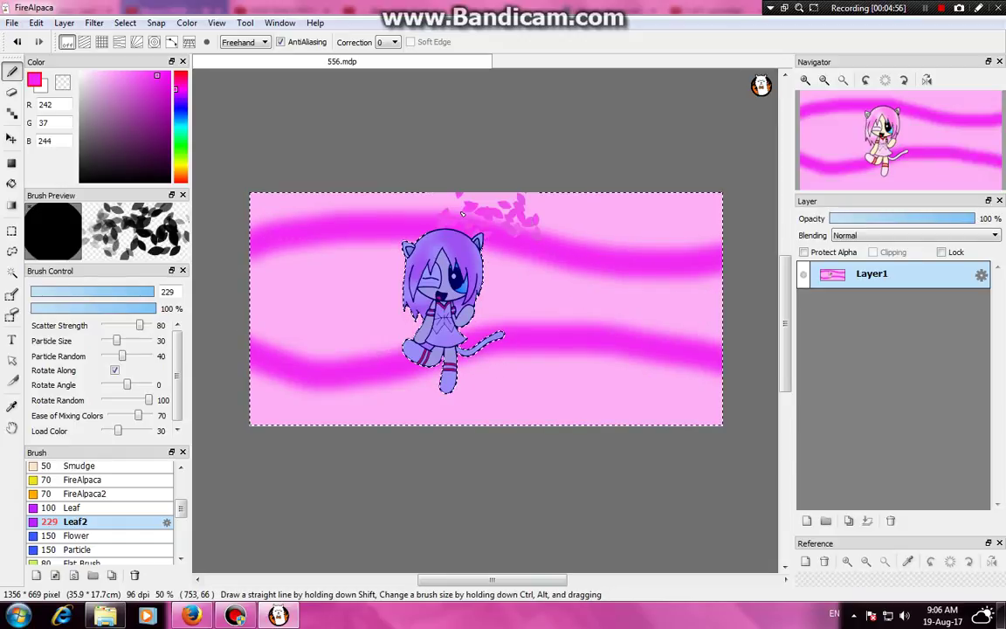
pyautogui.moveTo(254, 279)
pyautogui.mouseDown()
pyautogui.moveTo(449, 206)
pyautogui.moveTo(680, 232)
pyautogui.moveTo(814, 298)
pyautogui.moveTo(715, 355)
pyautogui.moveTo(539, 298)
pyautogui.moveTo(412, 401)
pyautogui.moveTo(182, 402)
pyautogui.mouseUp()
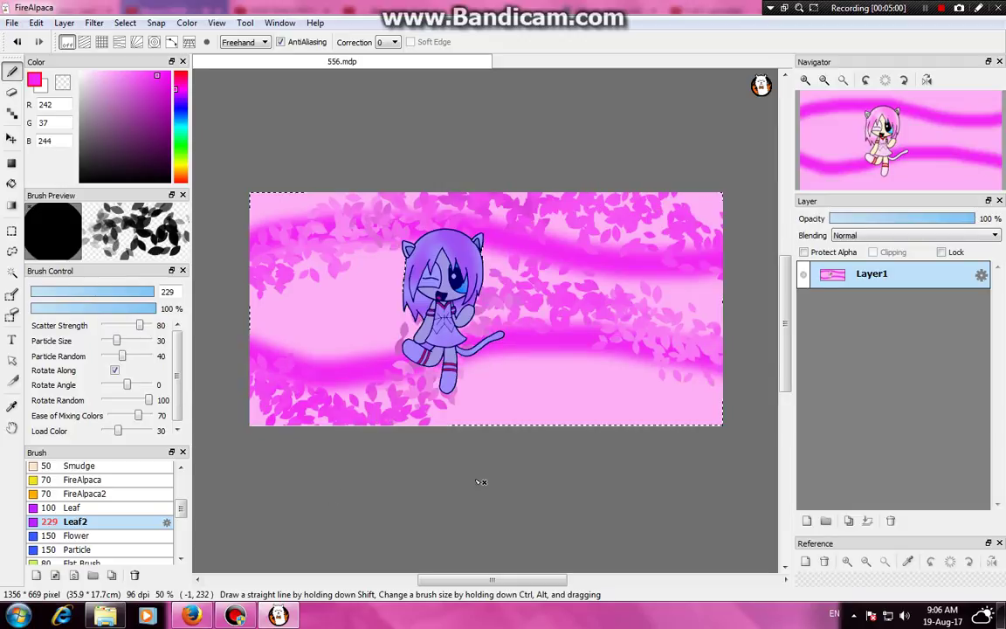
# - Undo the last leaf strokes and scatter magenta leaves across the whole background with the Leaf2 brush at size 229
pyautogui.moveTo(480, 482)
pyautogui.mouseDown()
pyautogui.moveTo(406, 229)
pyautogui.moveTo(709, 287)
pyautogui.moveTo(775, 390)
pyautogui.moveTo(537, 322)
pyautogui.moveTo(449, 324)
pyautogui.moveTo(367, 404)
pyautogui.moveTo(292, 393)
pyautogui.moveTo(253, 223)
pyautogui.moveTo(304, 199)
pyautogui.moveTo(565, 426)
pyautogui.moveTo(715, 318)
pyautogui.moveTo(627, 202)
pyautogui.moveTo(487, 303)
pyautogui.moveTo(281, 339)
pyautogui.mouseUp()
pyautogui.hotkey('ctrl', 'z')
pyautogui.hotkey('ctrl', 'z')
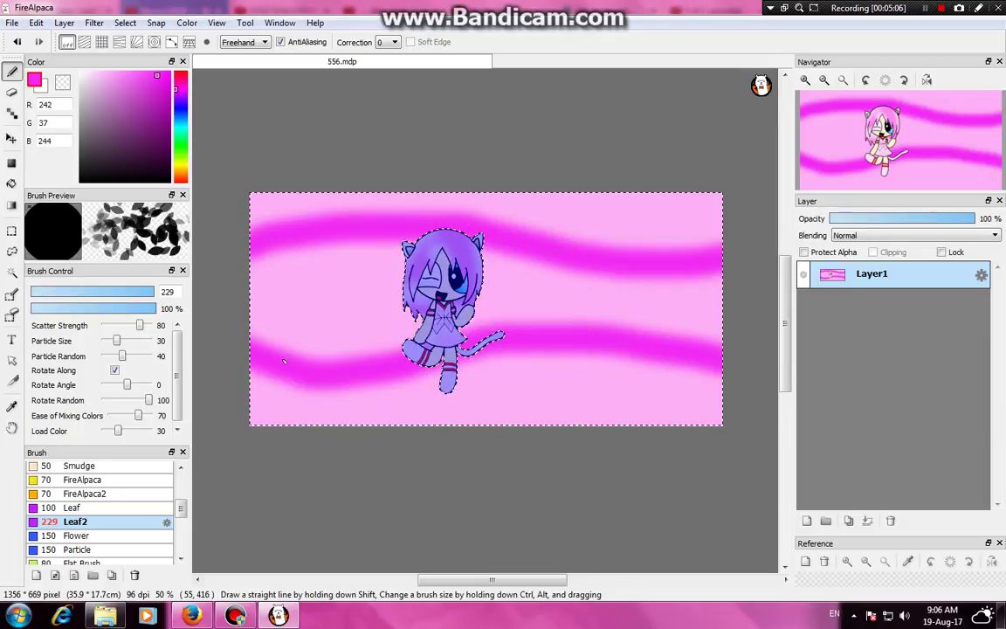
pyautogui.moveTo(265, 406)
pyautogui.mouseDown()
pyautogui.moveTo(437, 196)
pyautogui.moveTo(532, 367)
pyautogui.moveTo(743, 330)
pyautogui.moveTo(436, 288)
pyautogui.moveTo(409, 467)
pyautogui.moveTo(733, 425)
pyautogui.mouseUp()
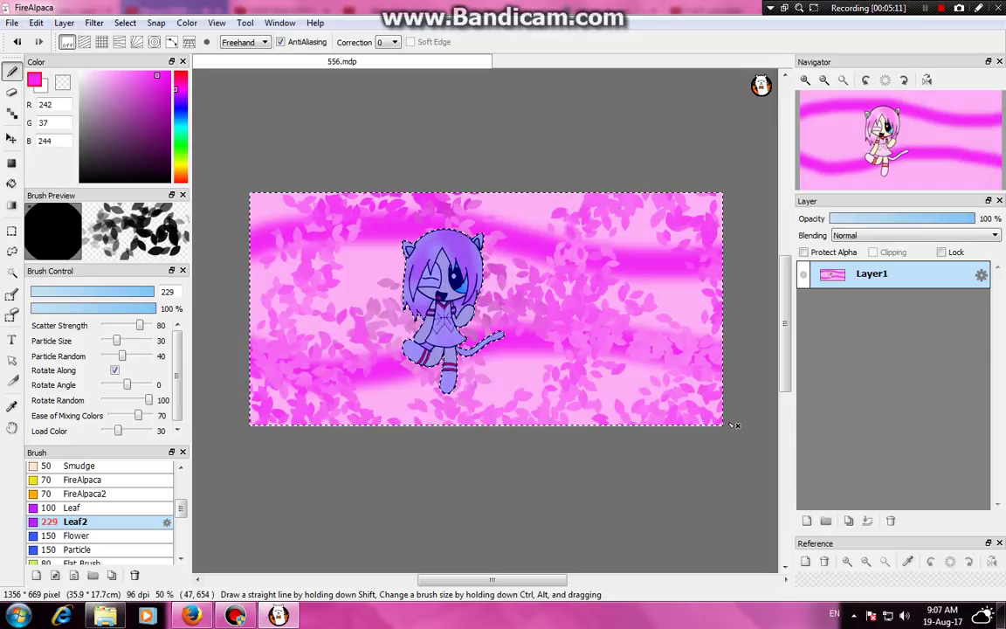
# - Start a text object near the lower-right corner of the drawing and set its text color to pink #ff007f
pyautogui.hotkey('ctrl', 'd')
pyautogui.click(11, 339)
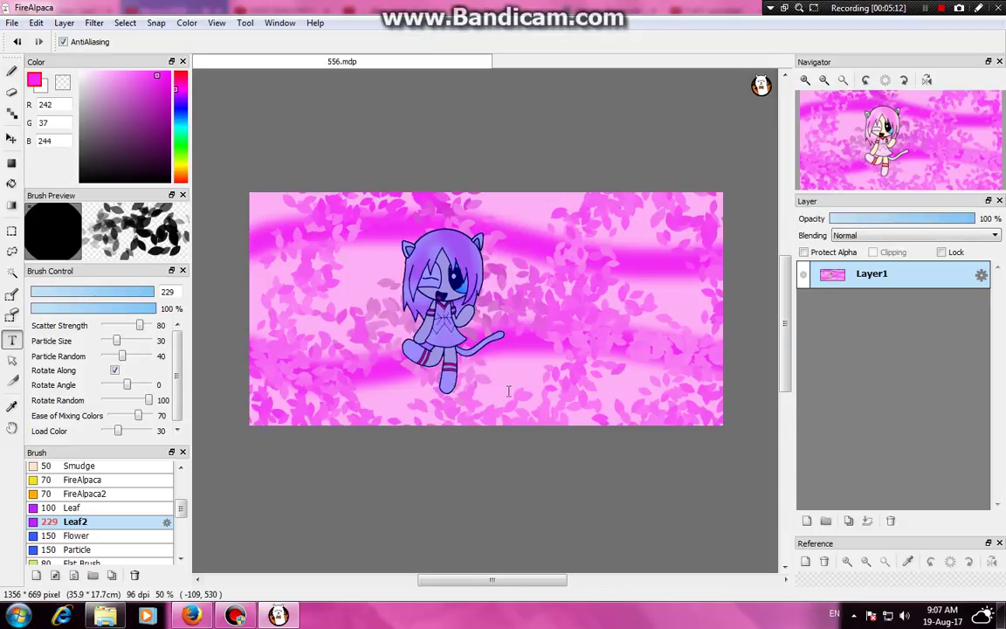
pyautogui.hotkey('ctrl', 'z')
pyautogui.rightClick(617, 375)
pyautogui.click(616, 374)
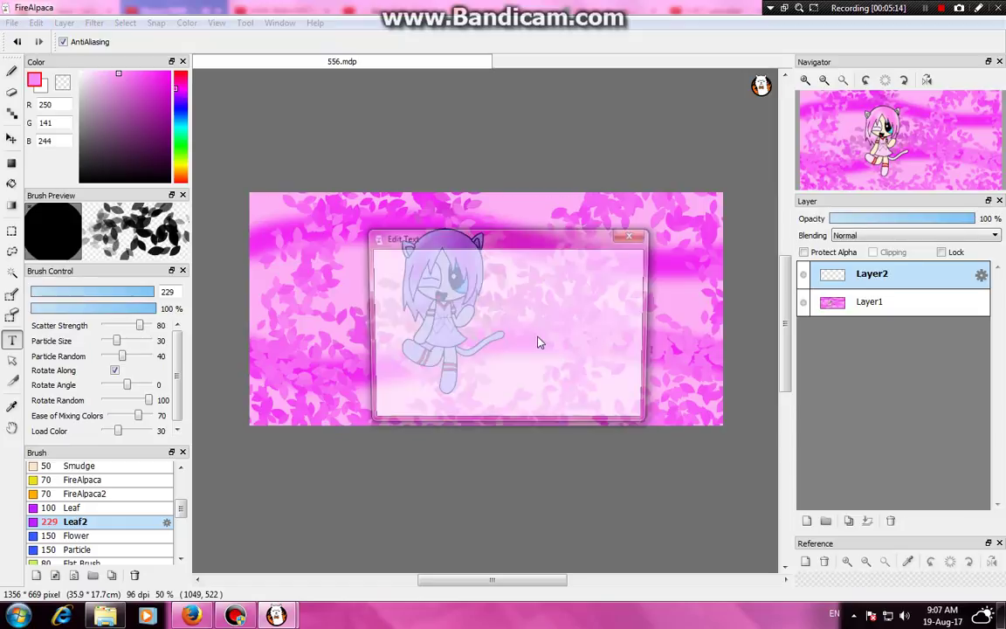
pyautogui.click(639, 237)
pyautogui.click(592, 360)
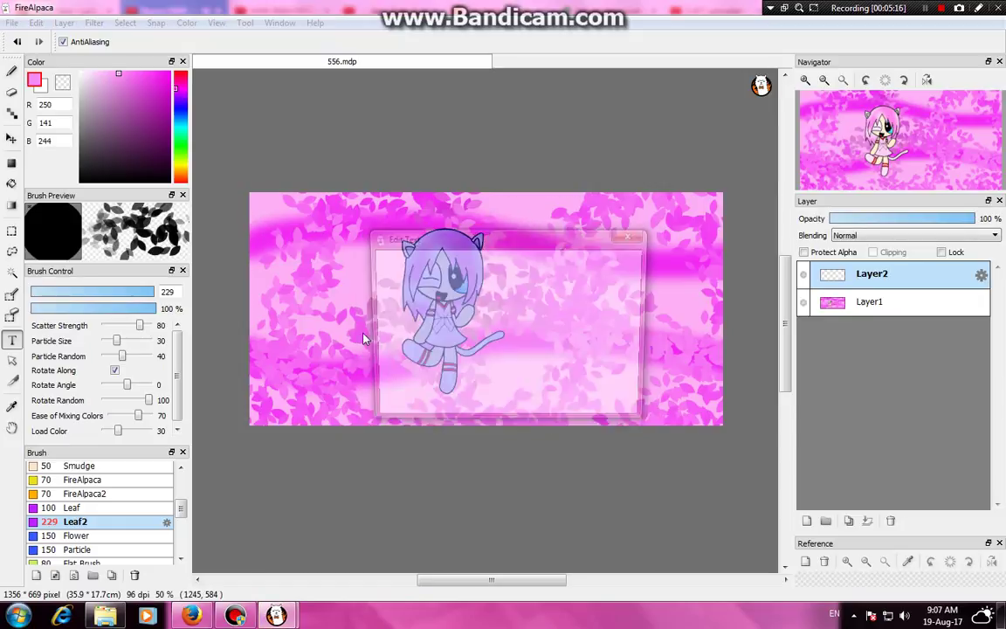
pyautogui.click(467, 333)
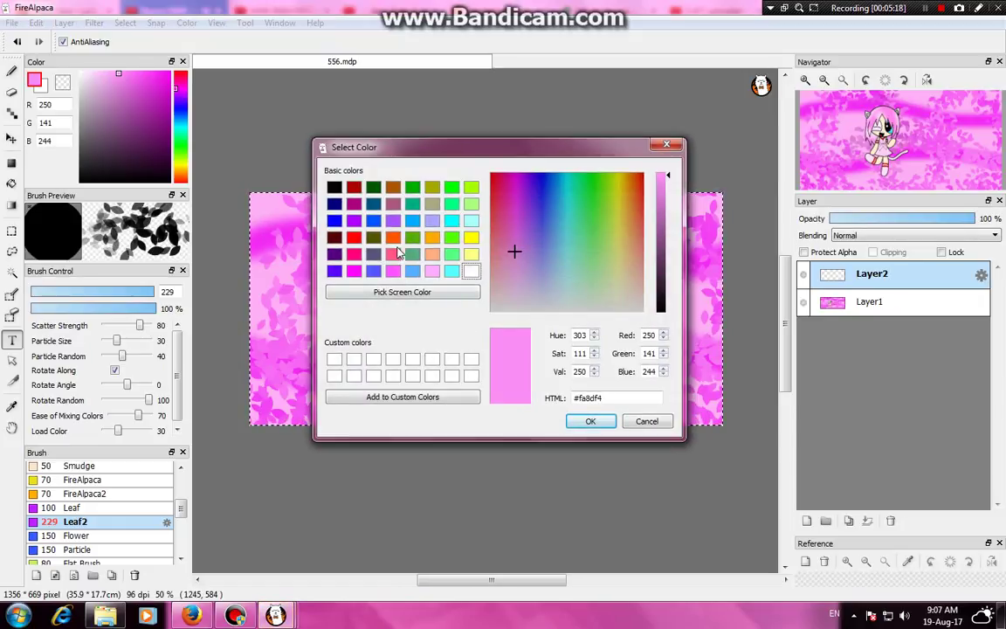
pyautogui.click(354, 255)
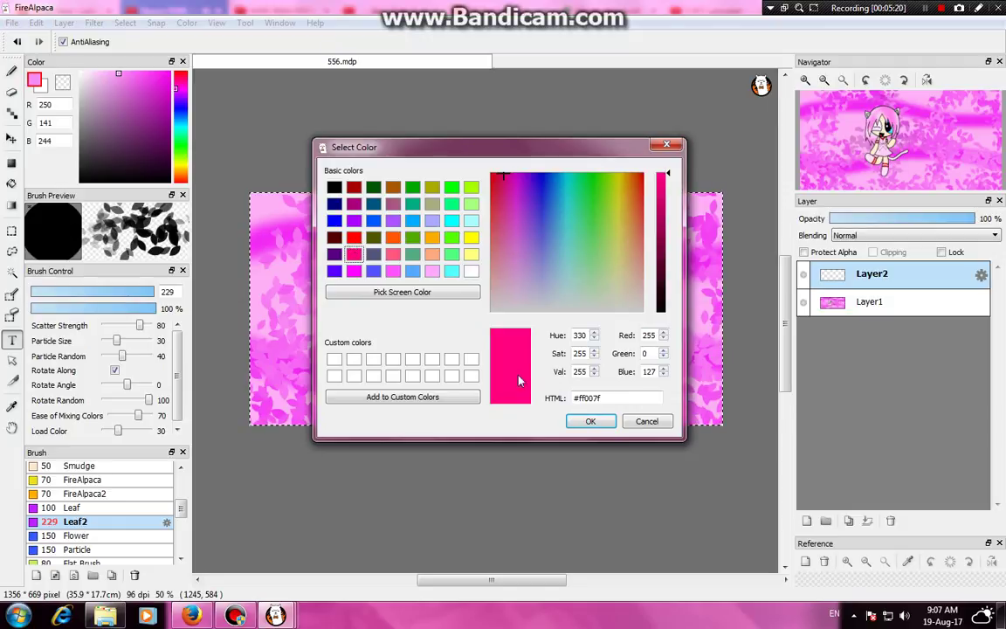
pyautogui.click(591, 423)
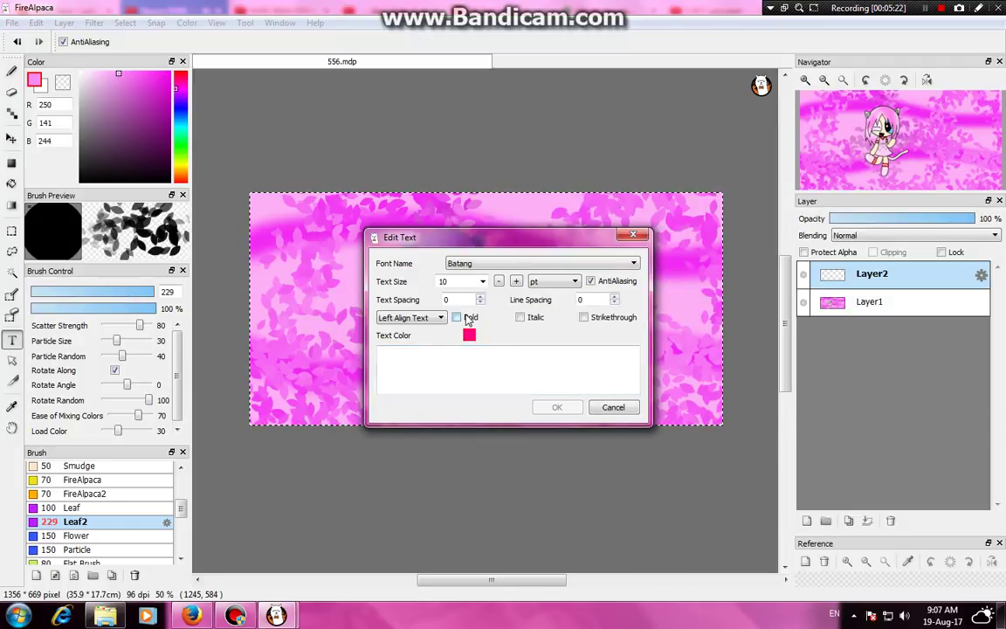
# - Format the new text as 60 pt bold italic
pyautogui.click(482, 281)
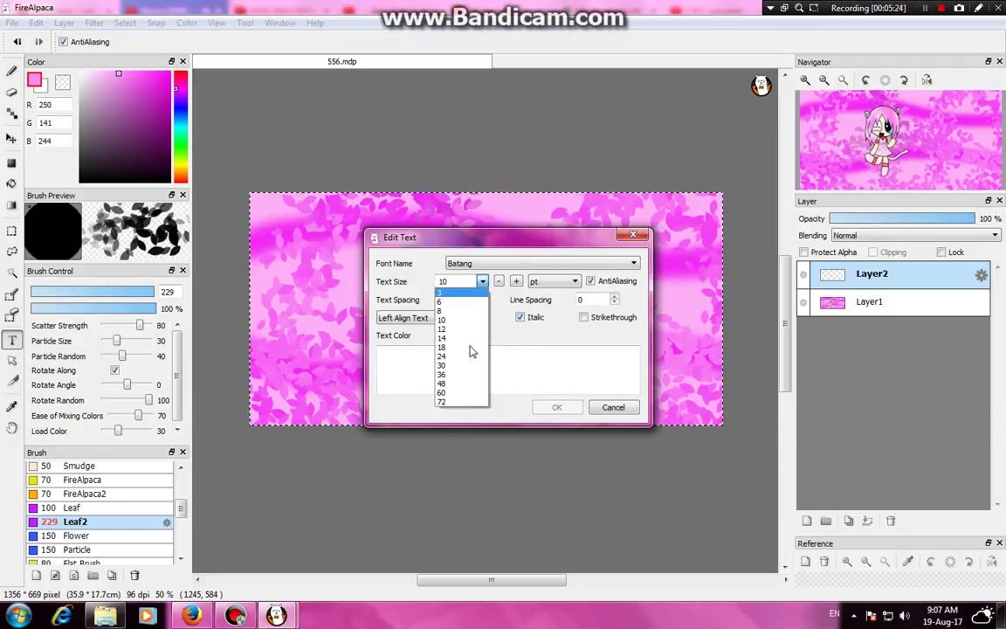
pyautogui.click(453, 369)
pyautogui.click(452, 369)
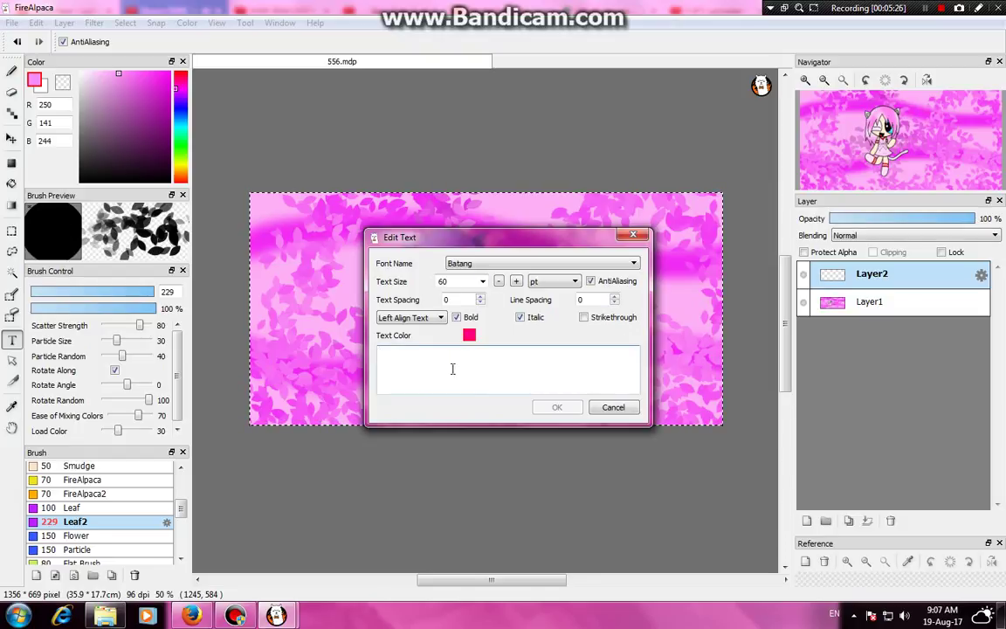
# - Enter the name caption as the text and move it to the right of the character's feet, fully inside the canvas
pyautogui.write('(')
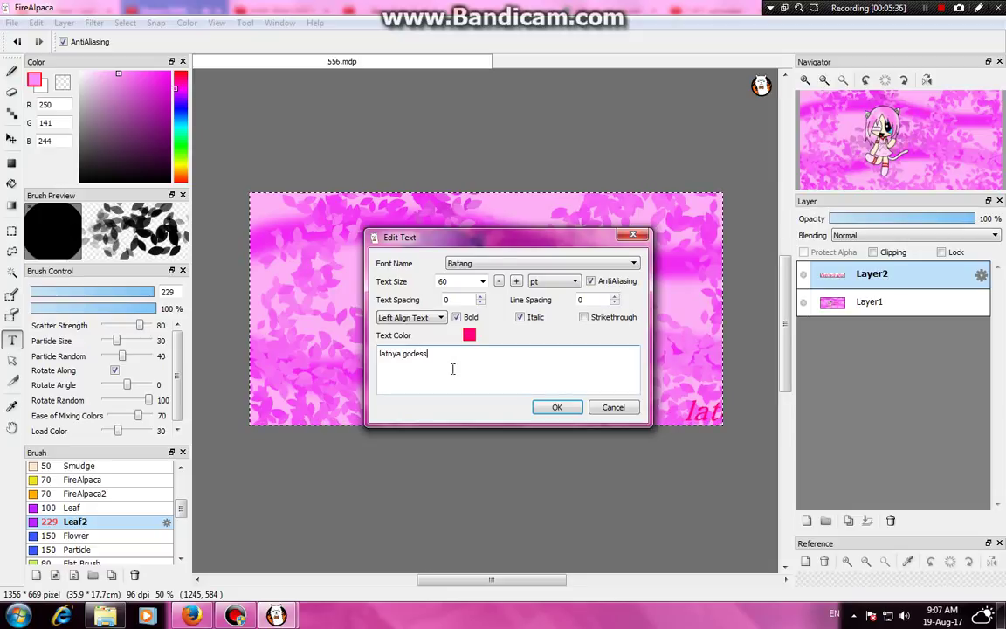
pyautogui.click(555, 407)
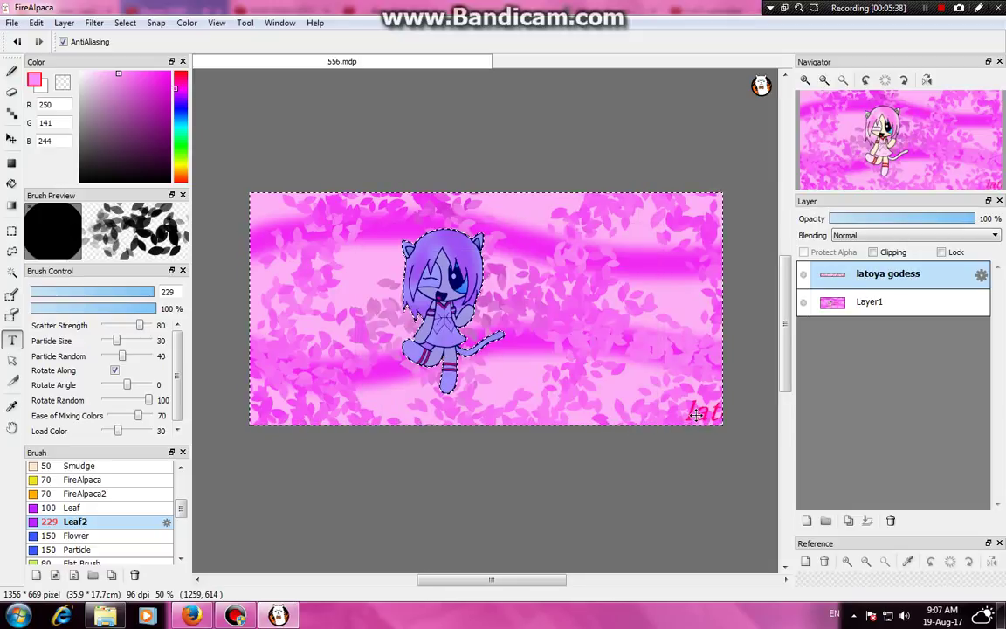
pyautogui.moveTo(572, 410); pyautogui.dragTo(579, 394)
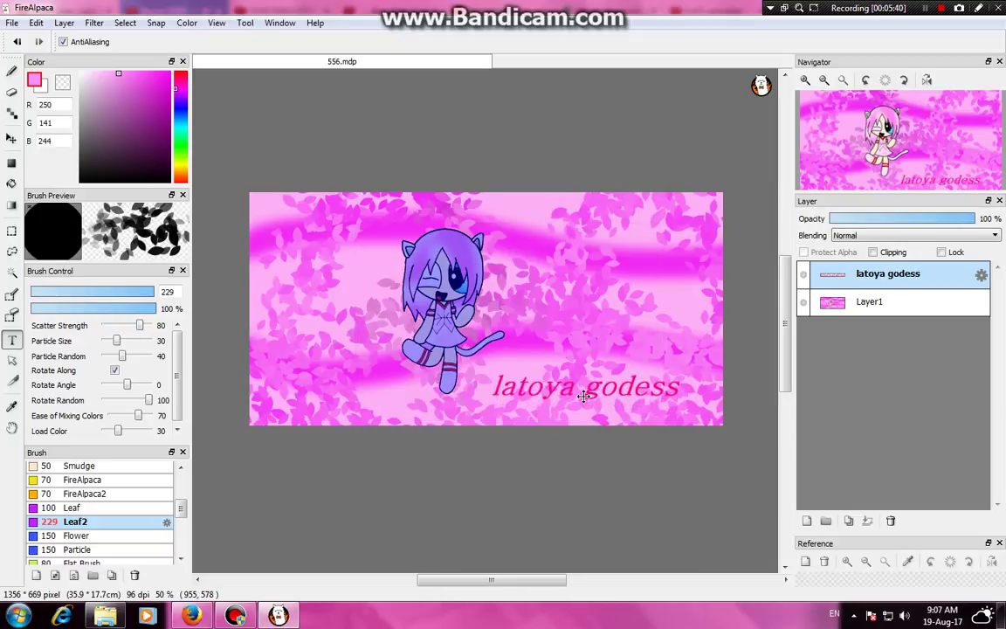